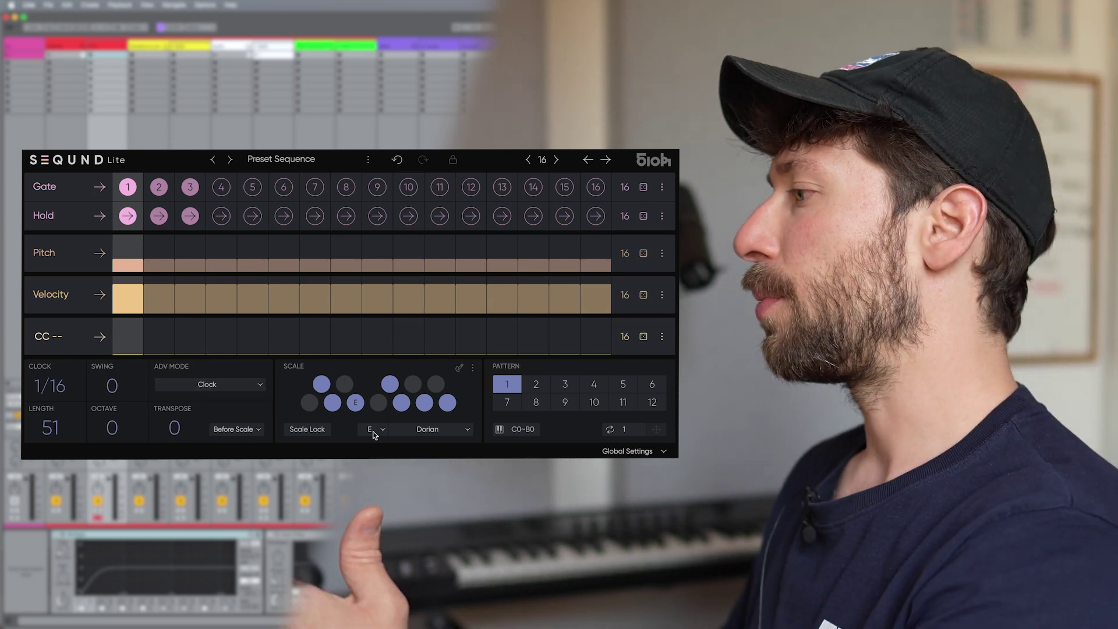
Step: Randomize the Gate lane of the sequence and open that lane's randomization settings
click(643, 188)
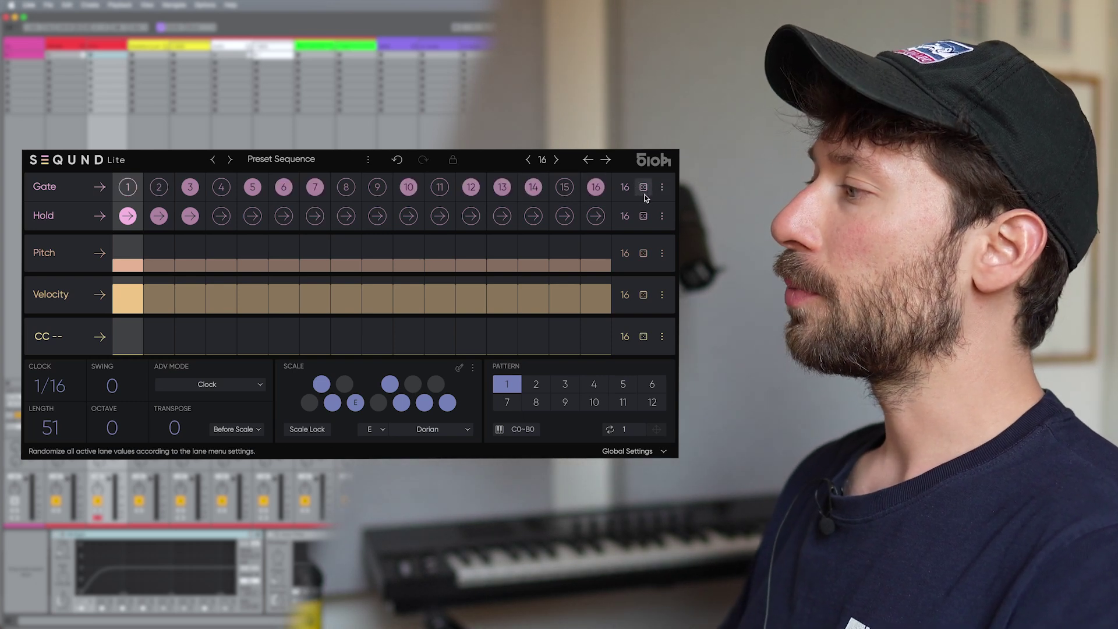
drag(629, 283, 625, 187)
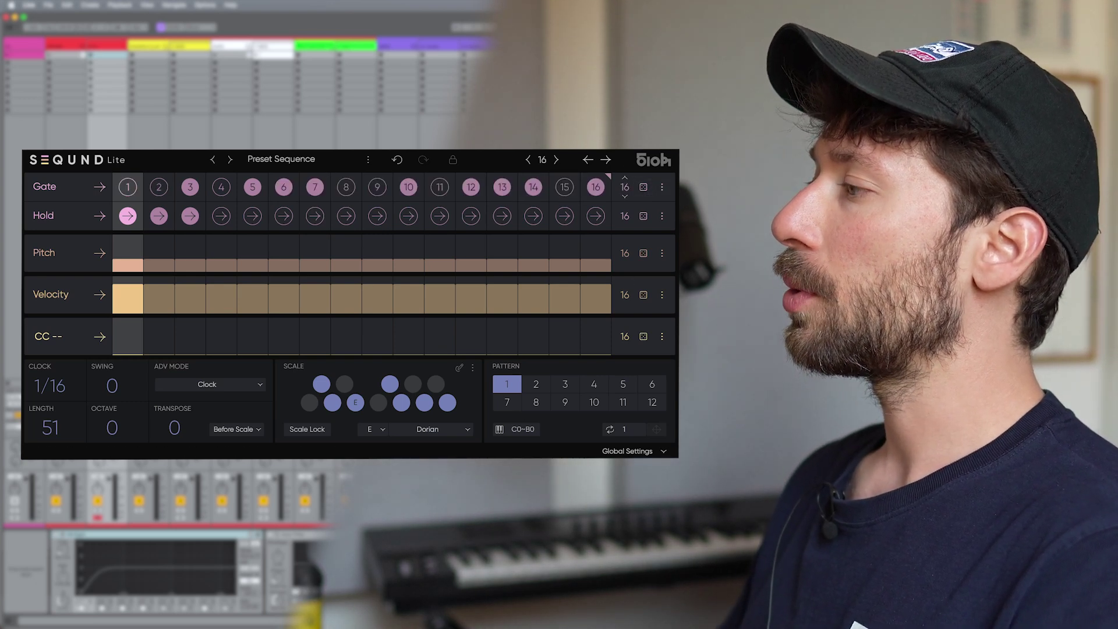
click(661, 187)
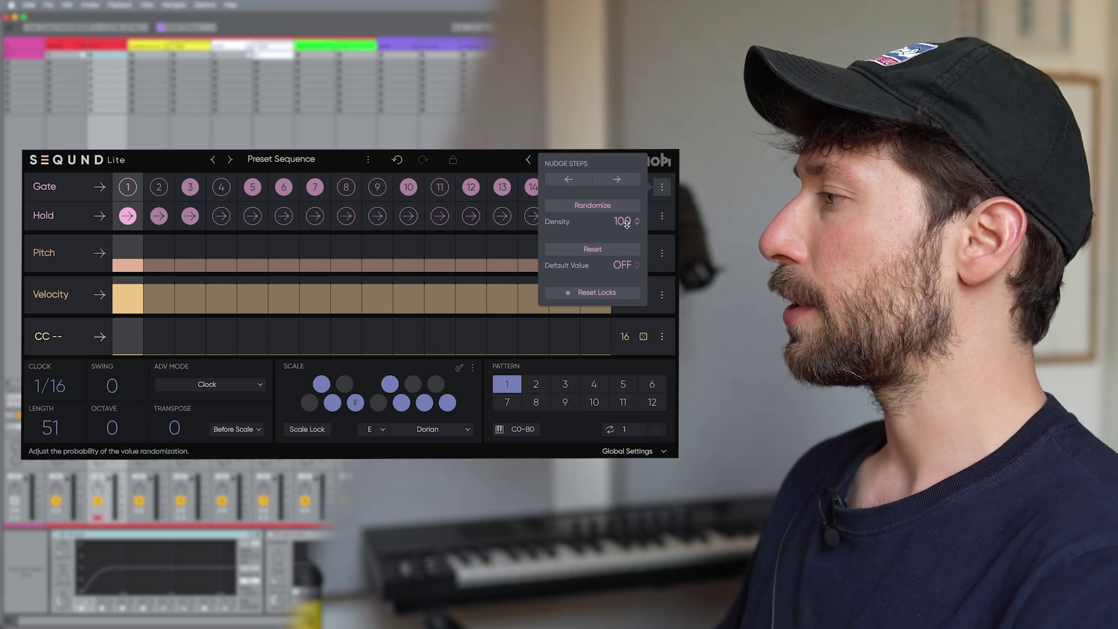
Step: Set the Pitch lane's default value to B1 and reset all pitch steps to it
click(662, 247)
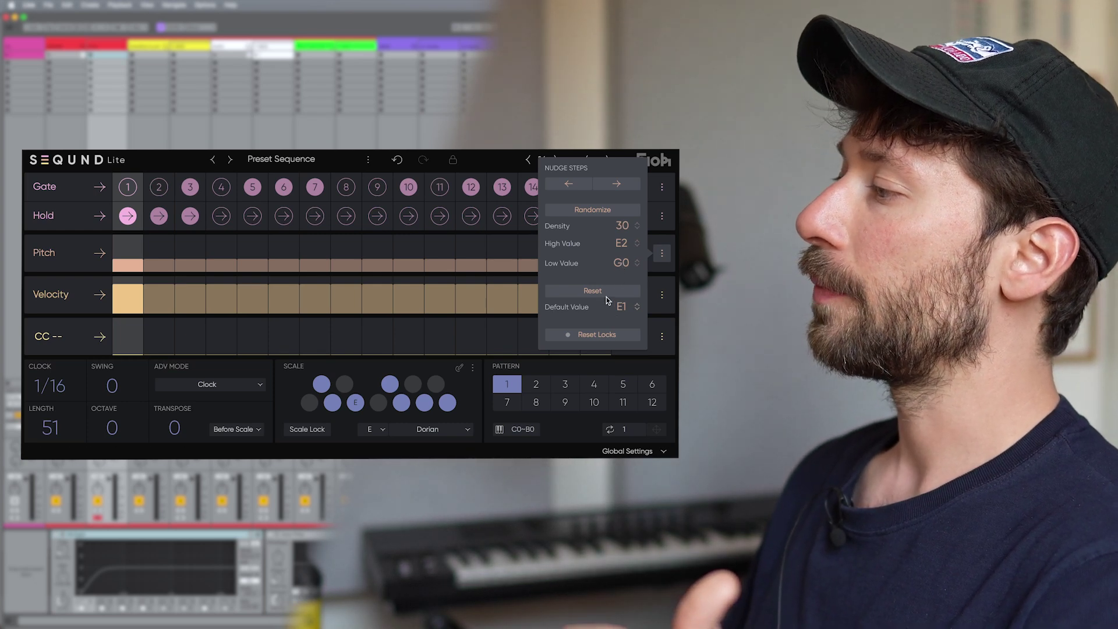
scroll(606, 300, up, 4)
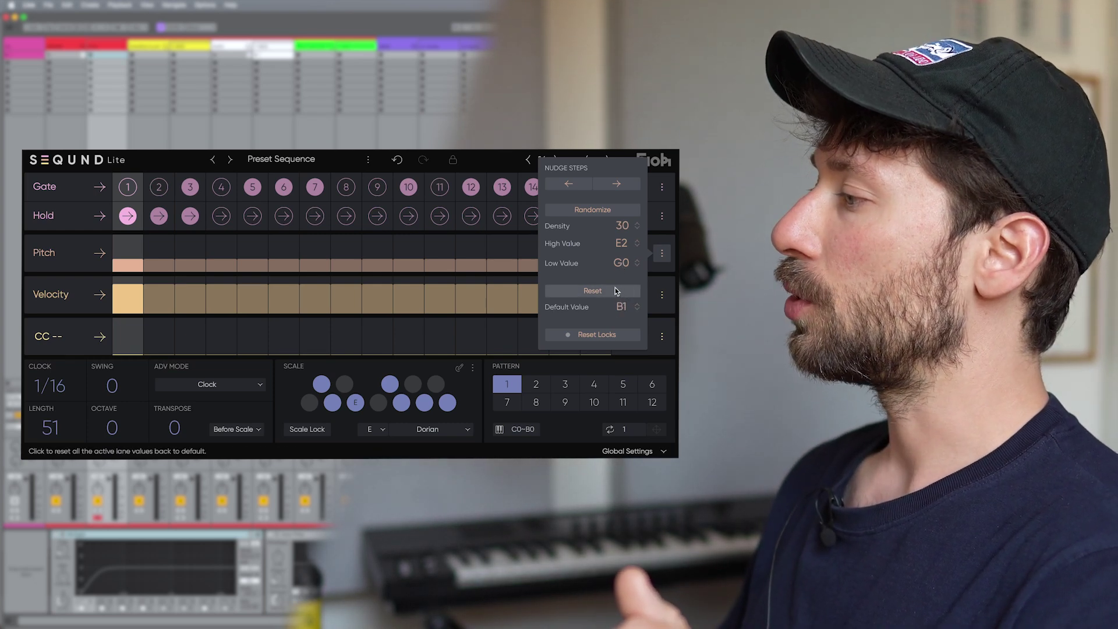
click(616, 291)
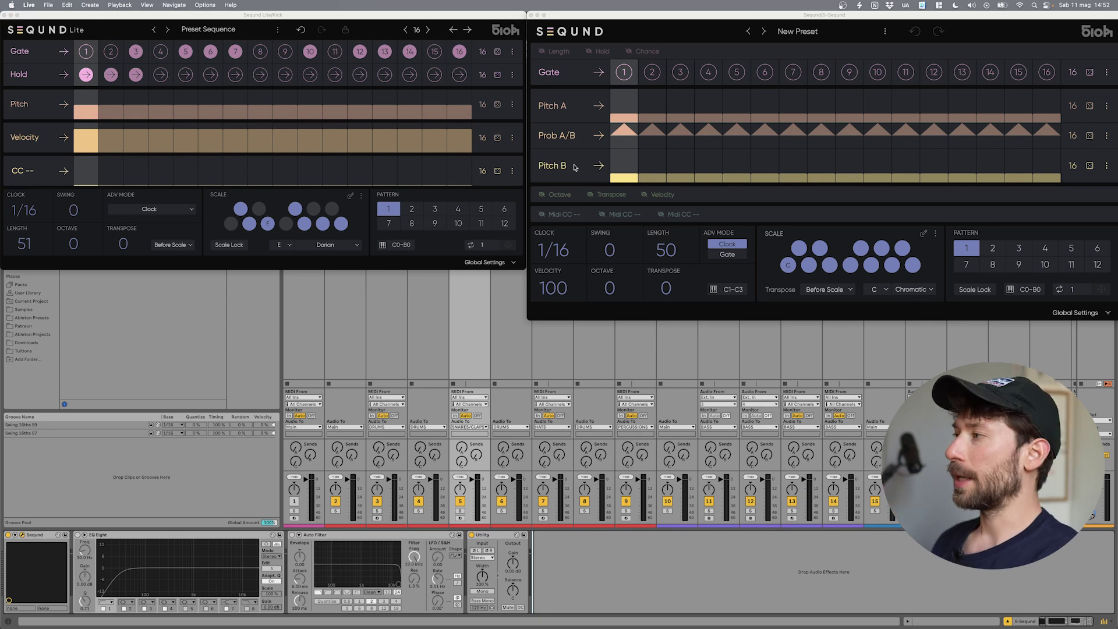
Step: In the full Seqund window, show the Length, Hold and Chance lanes
click(559, 51)
click(602, 51)
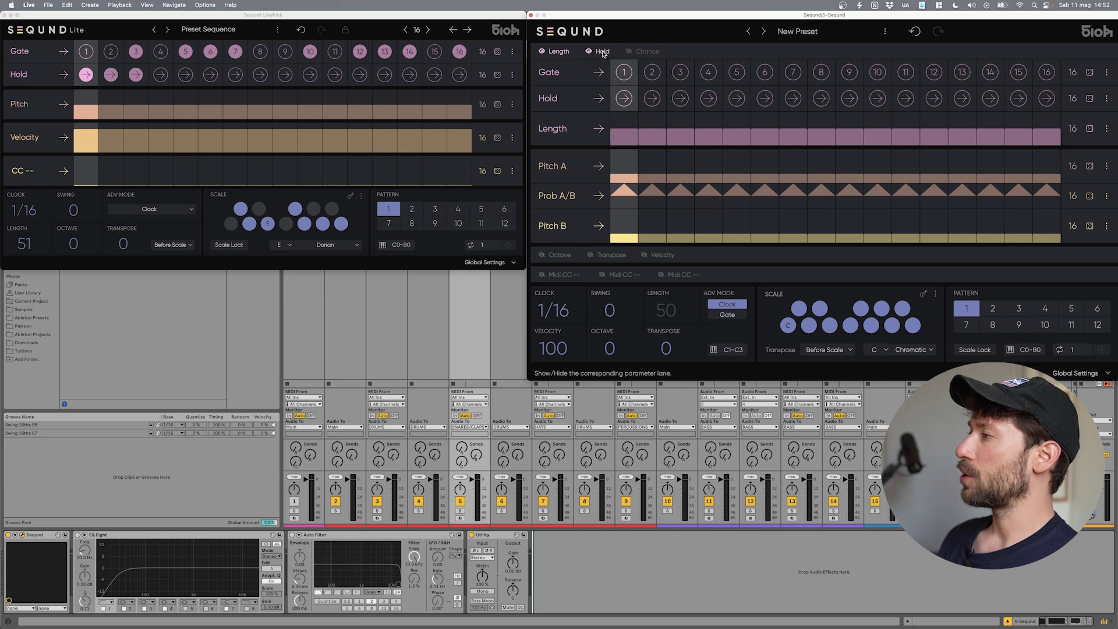
click(646, 51)
Step: Show the Octave, Transpose and Velocity lanes and all three MIDI CC lanes in the full Seqund window
click(558, 289)
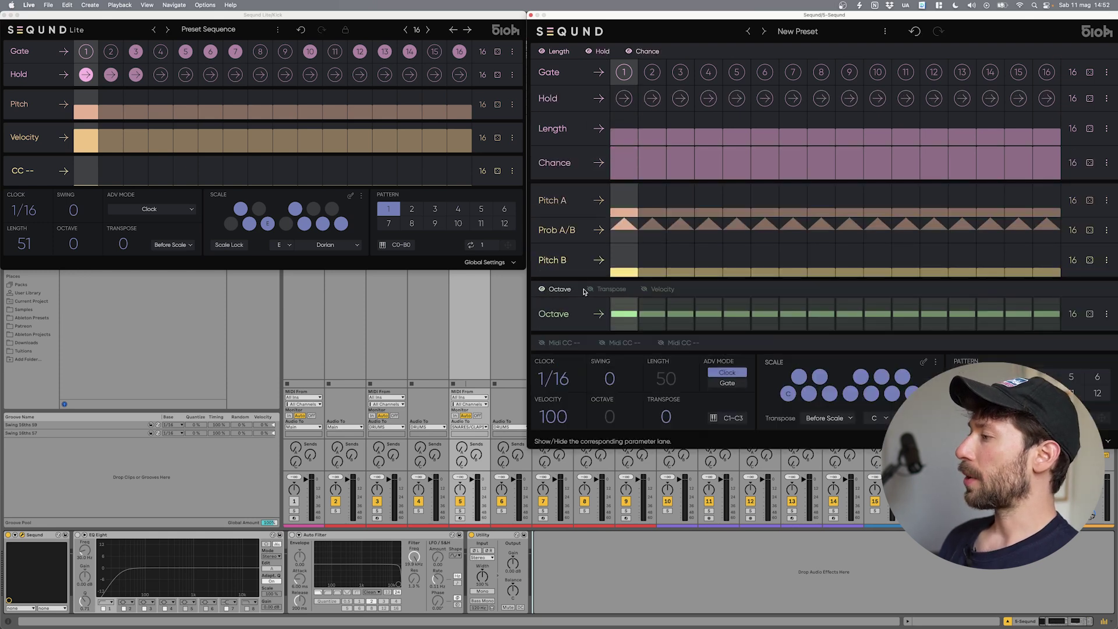
click(610, 289)
click(661, 289)
click(559, 412)
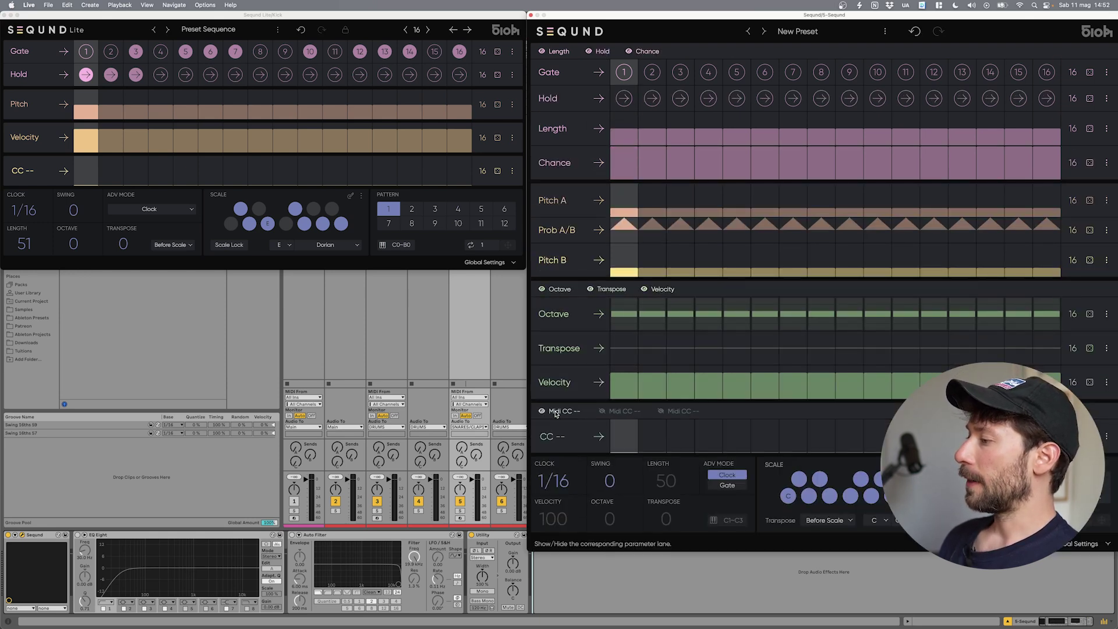
click(613, 411)
click(664, 411)
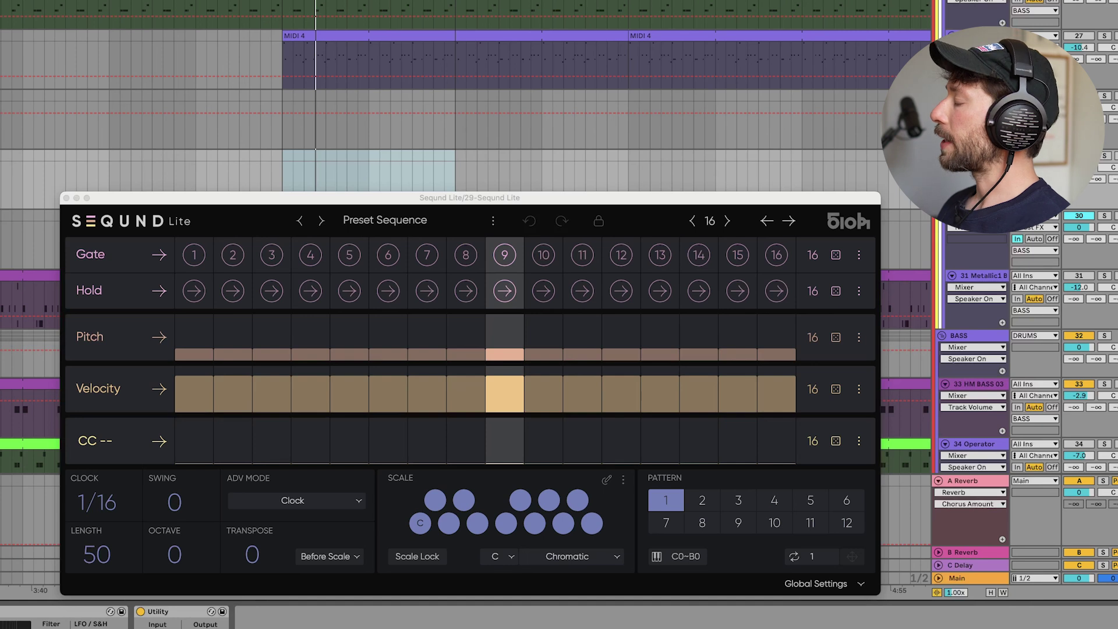
Step: Route MIDI from 29-Seqund Lite, with Seqund Lite as the source, into track 28 Analog Lab and solo that track
key(Up)
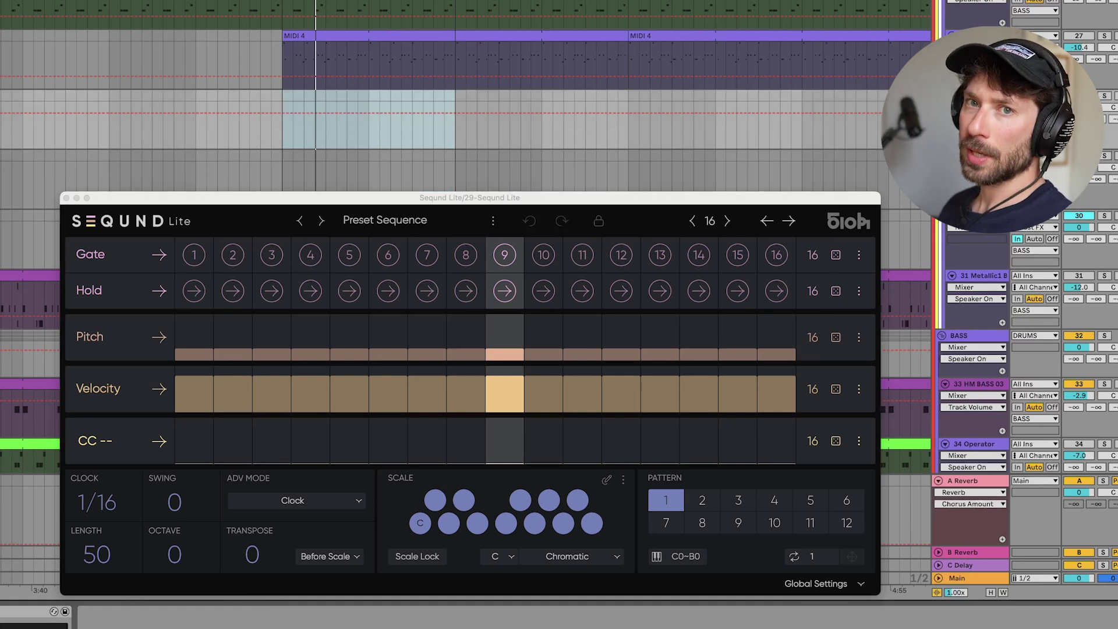
click(1042, 95)
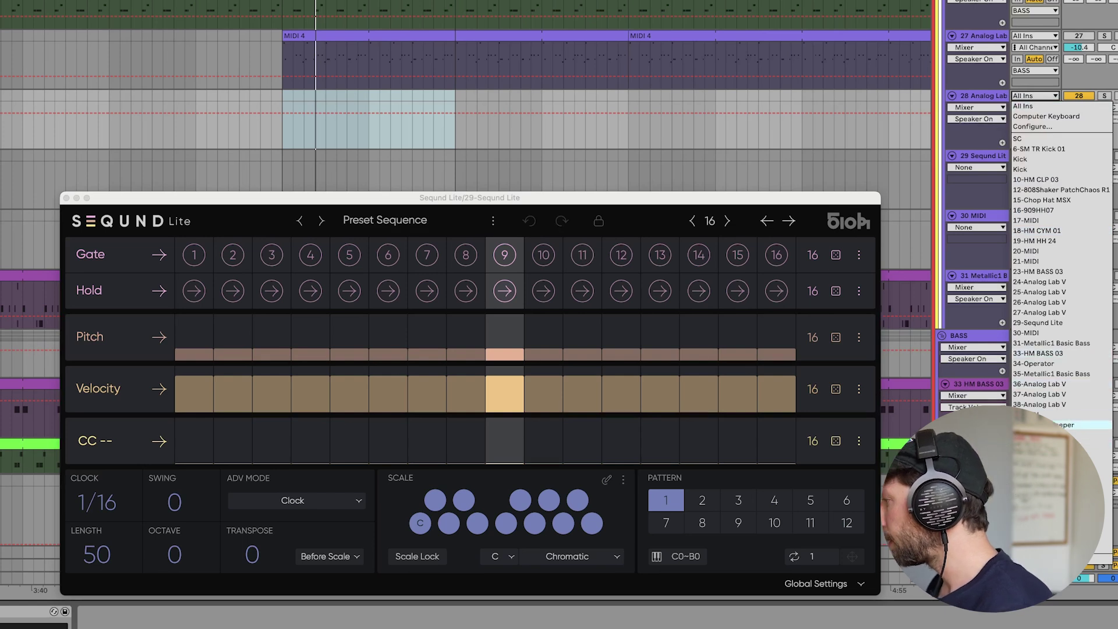
click(1031, 324)
click(1037, 108)
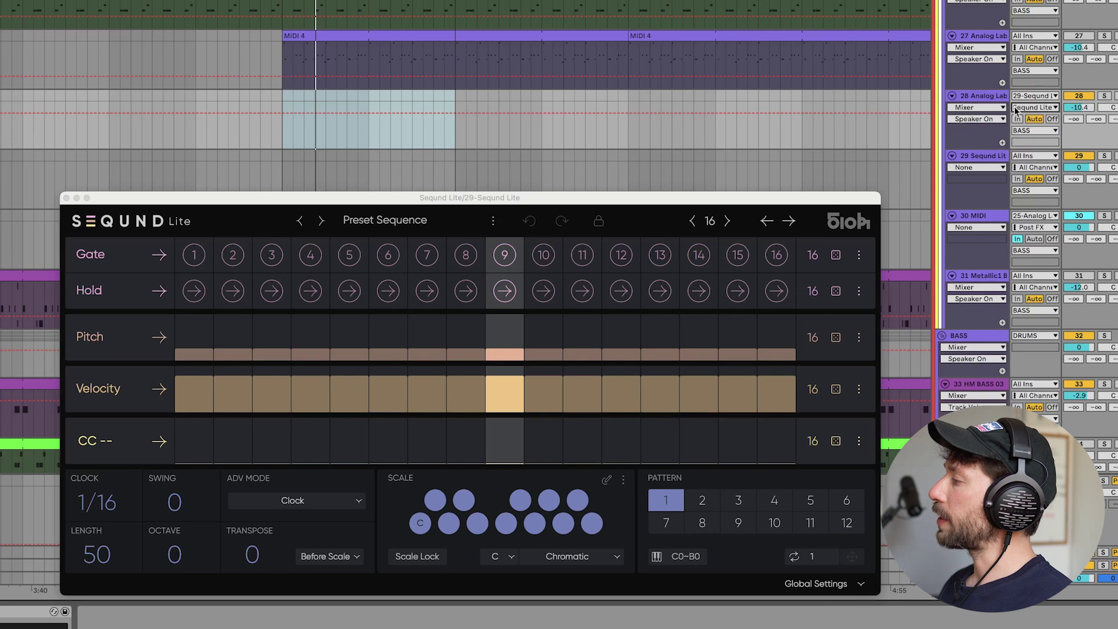
click(1105, 96)
scroll(1018, 107, down, 1)
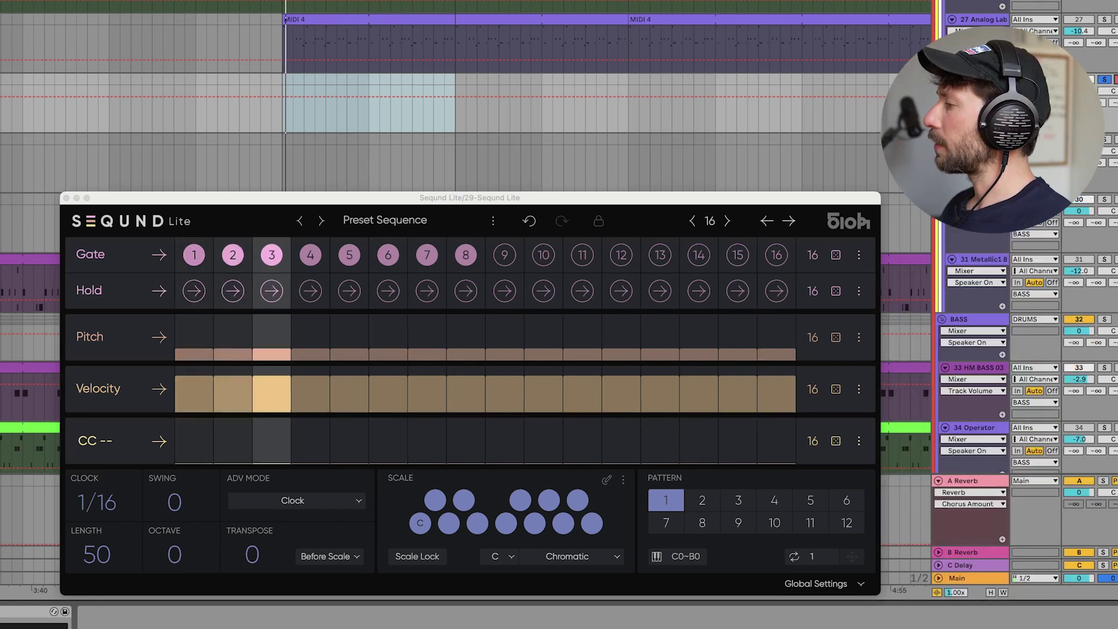
Step: Move the Seqund Lite window up and set its scale to F Minor
drag(509, 195, 468, 118)
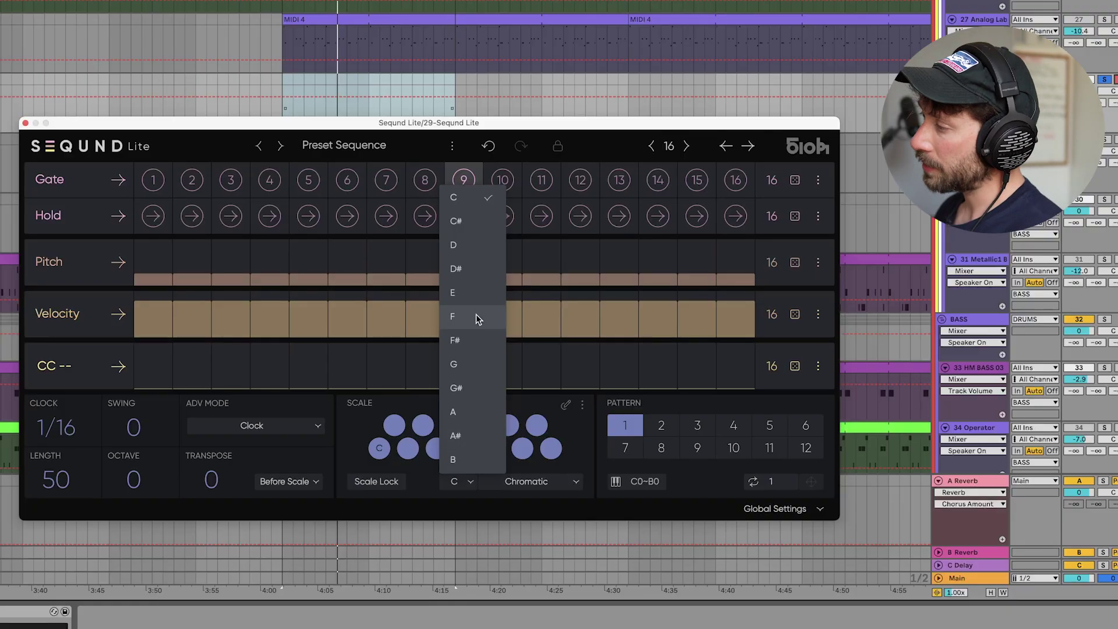
click(474, 311)
click(508, 482)
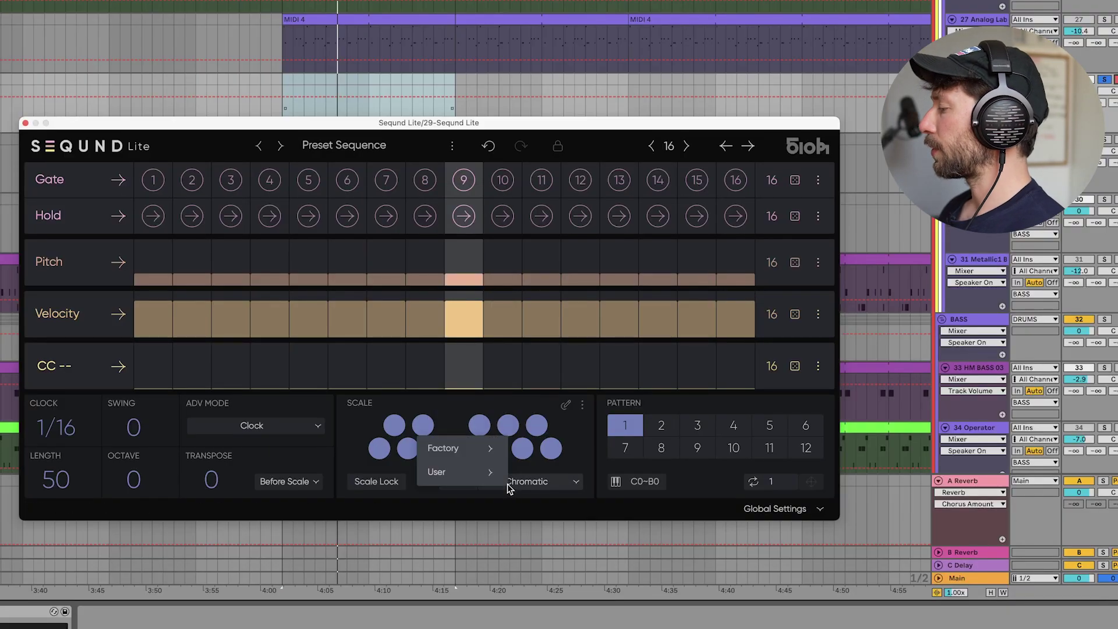
click(498, 494)
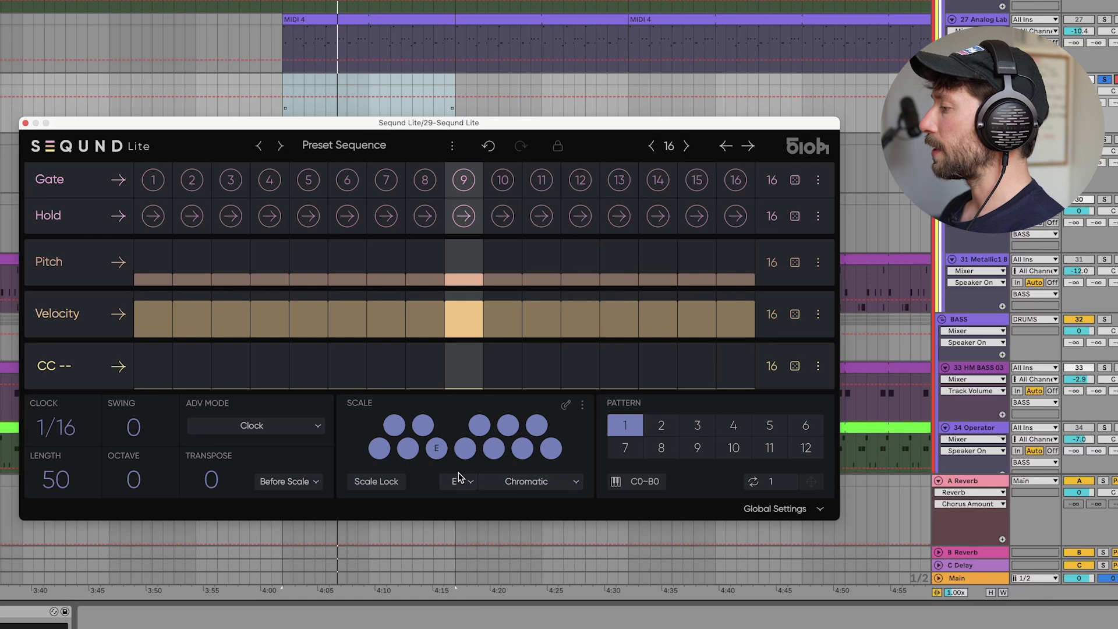
click(460, 481)
click(457, 318)
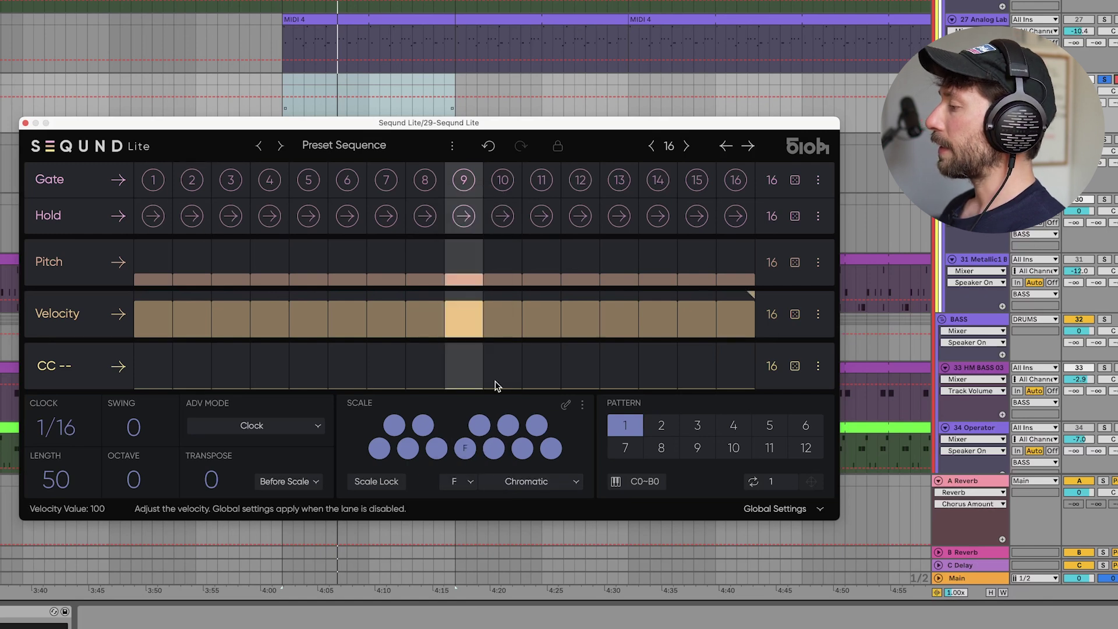
click(517, 481)
mouse_move(509, 448)
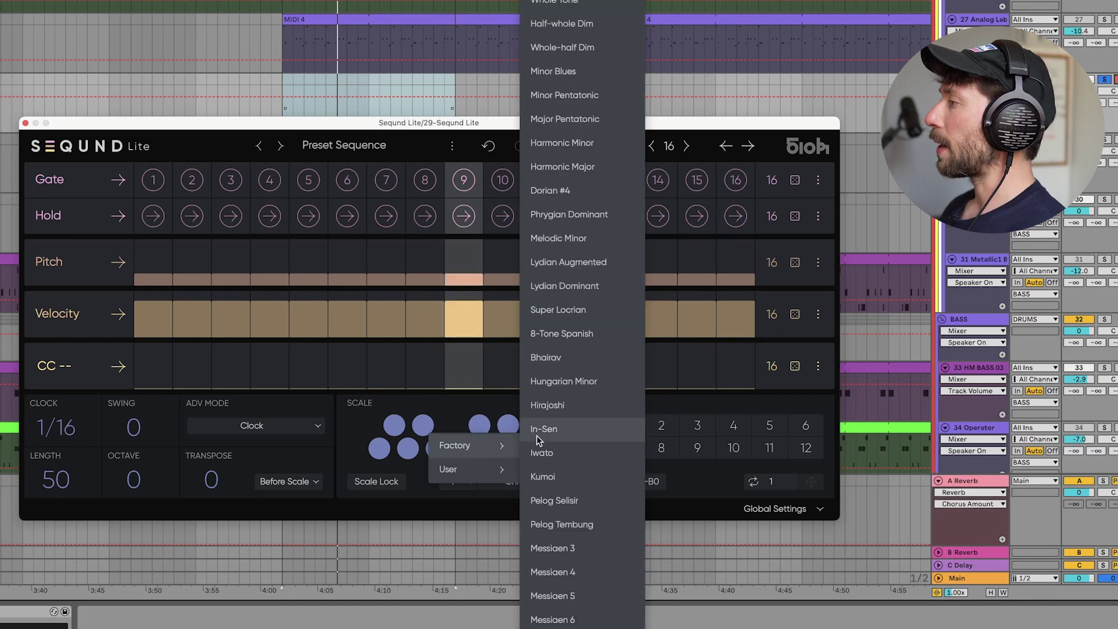
click(553, 23)
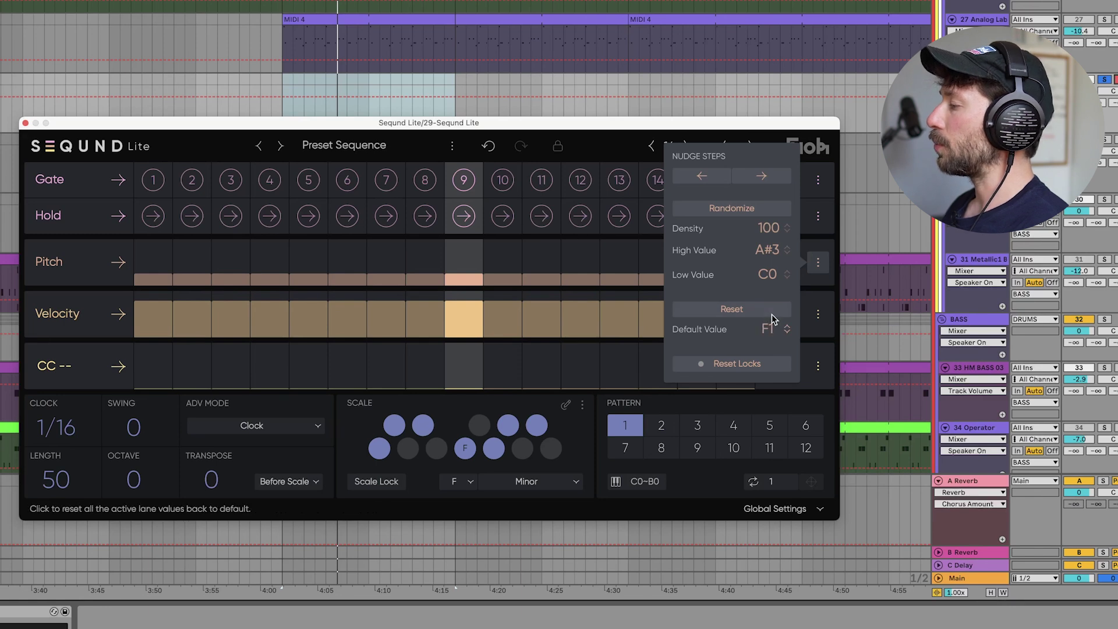
Step: Reset the Pitch lane to its F1 default, and try out and clear Gate steps 1 and 3 through 8
click(754, 309)
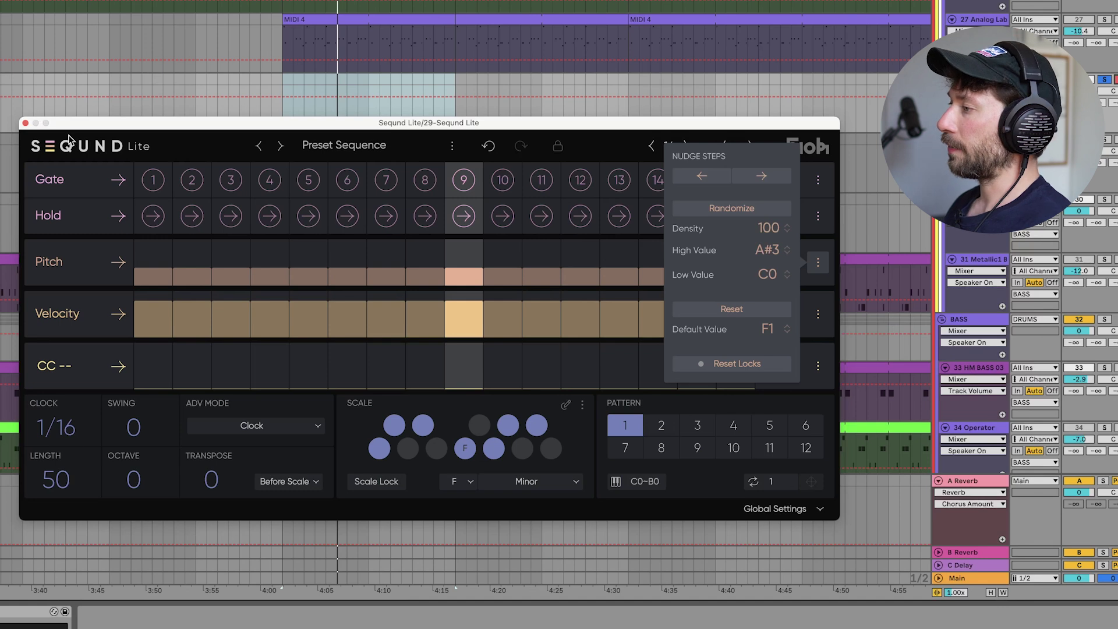
click(153, 179)
drag(231, 179, 431, 191)
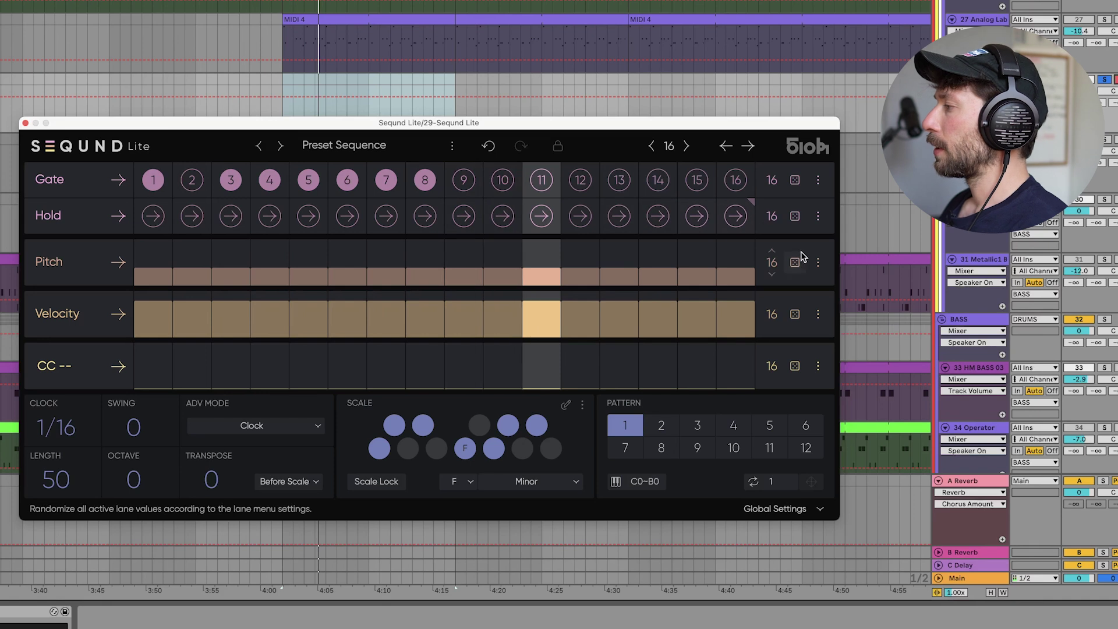
click(819, 180)
Step: Set the Pitch randomization range from C1 to G#2 with a reduced density, and randomize the Pitch lane
click(818, 262)
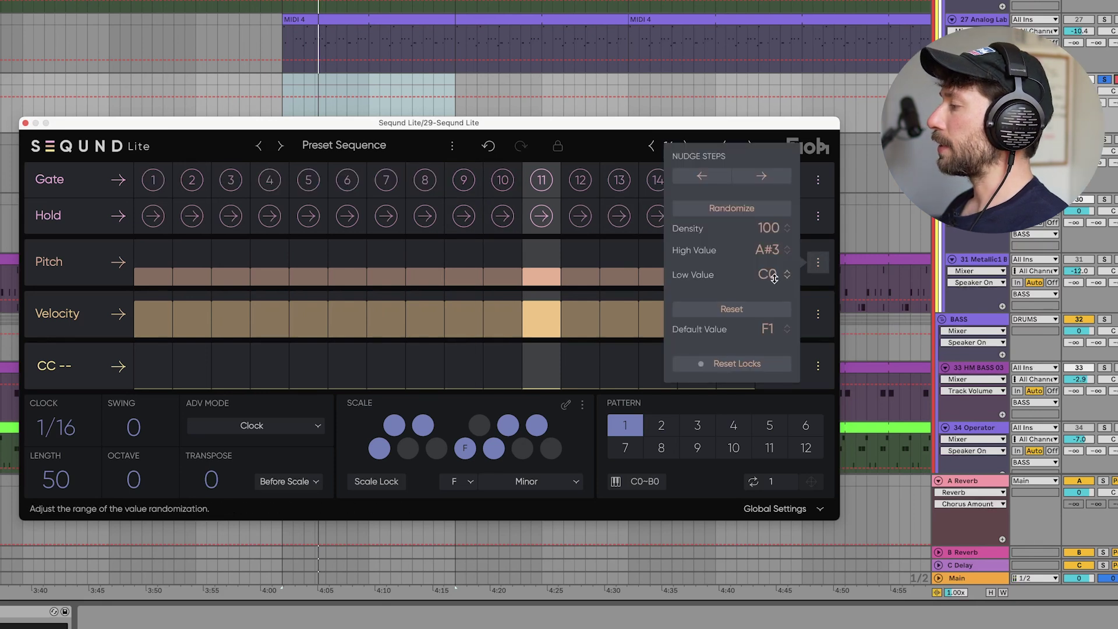
drag(774, 277, 779, 262)
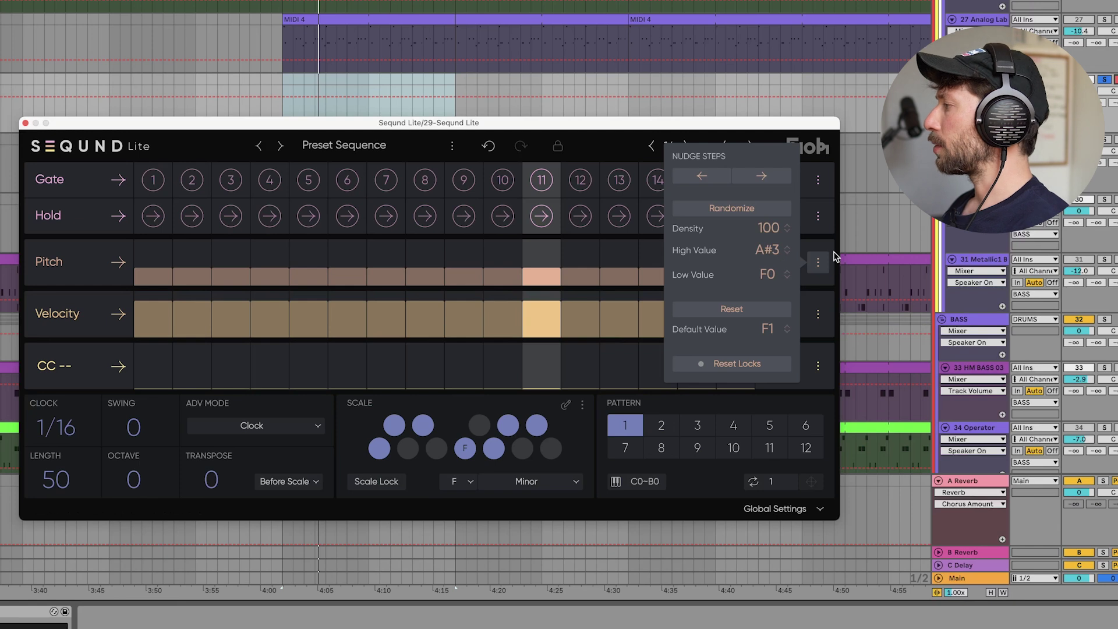
click(677, 350)
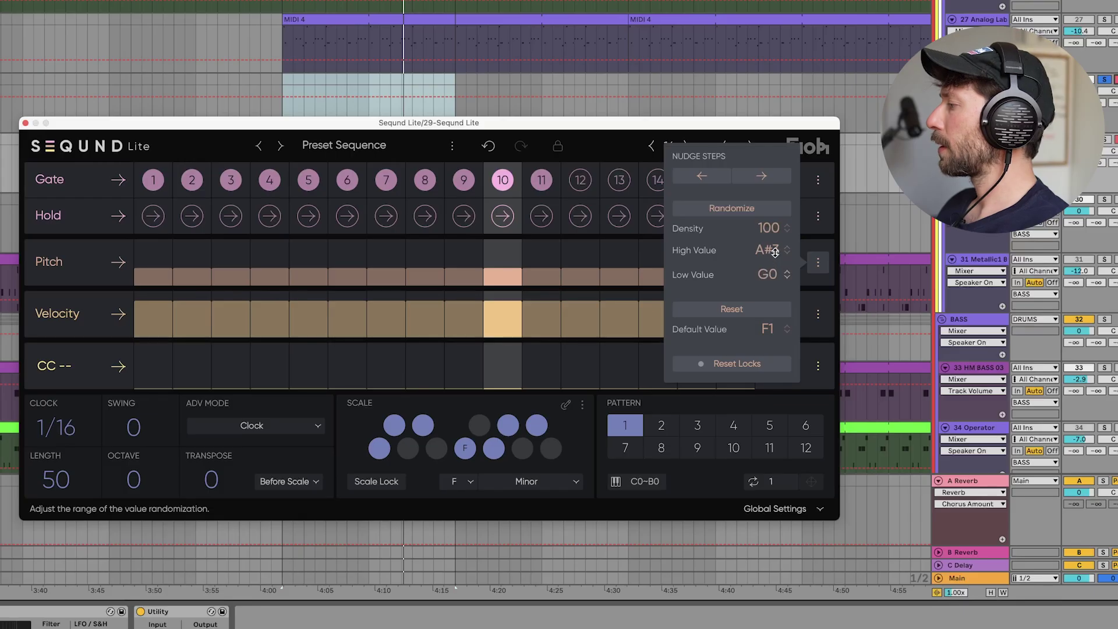
drag(775, 251, 777, 241)
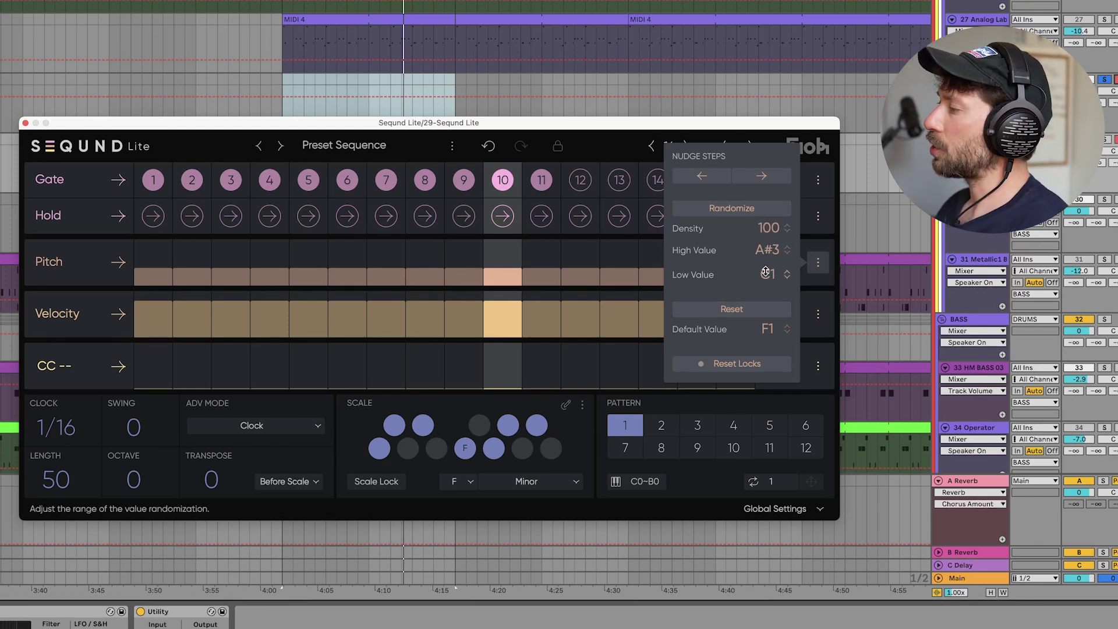
drag(768, 252, 756, 296)
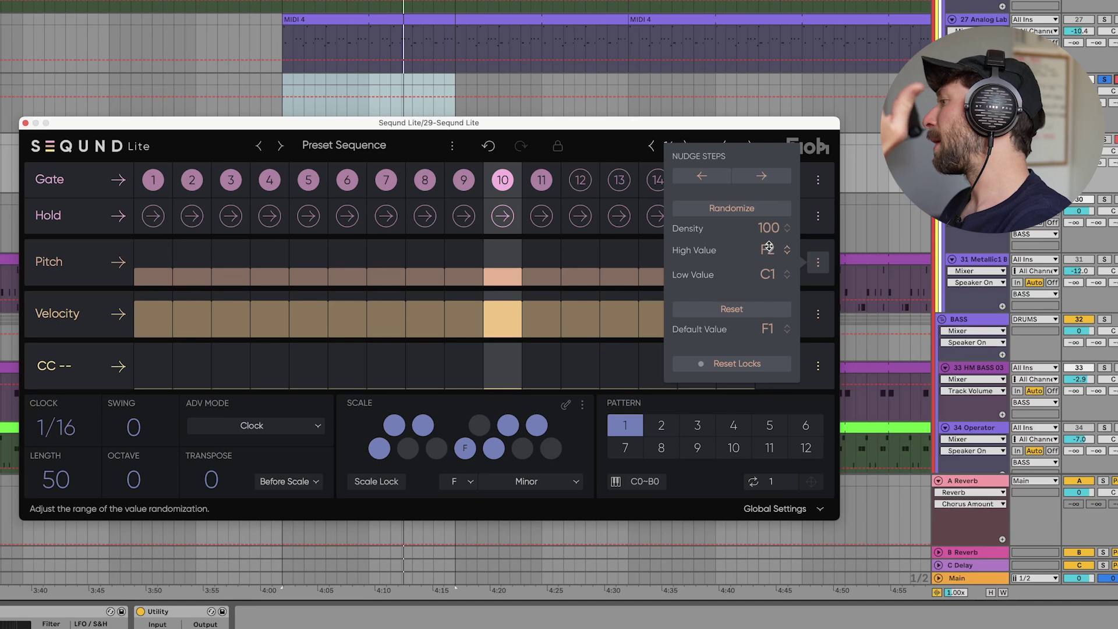
drag(768, 251, 771, 243)
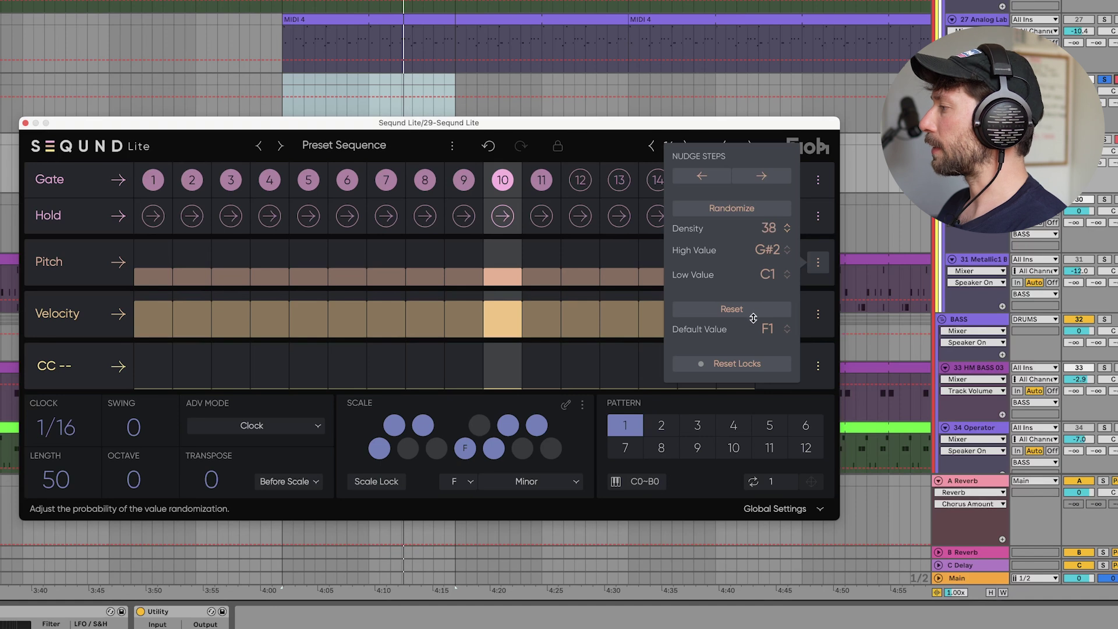
click(795, 262)
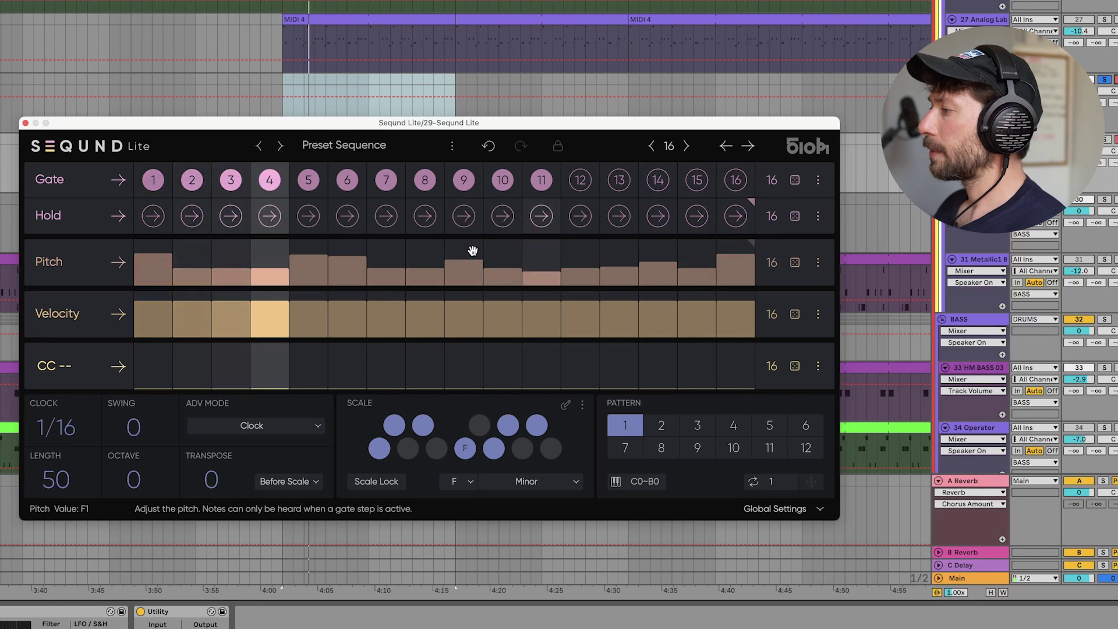
Step: Activate Gate steps 13, 15 and 16 and Hold steps 1 and 2
click(619, 180)
click(735, 180)
click(697, 180)
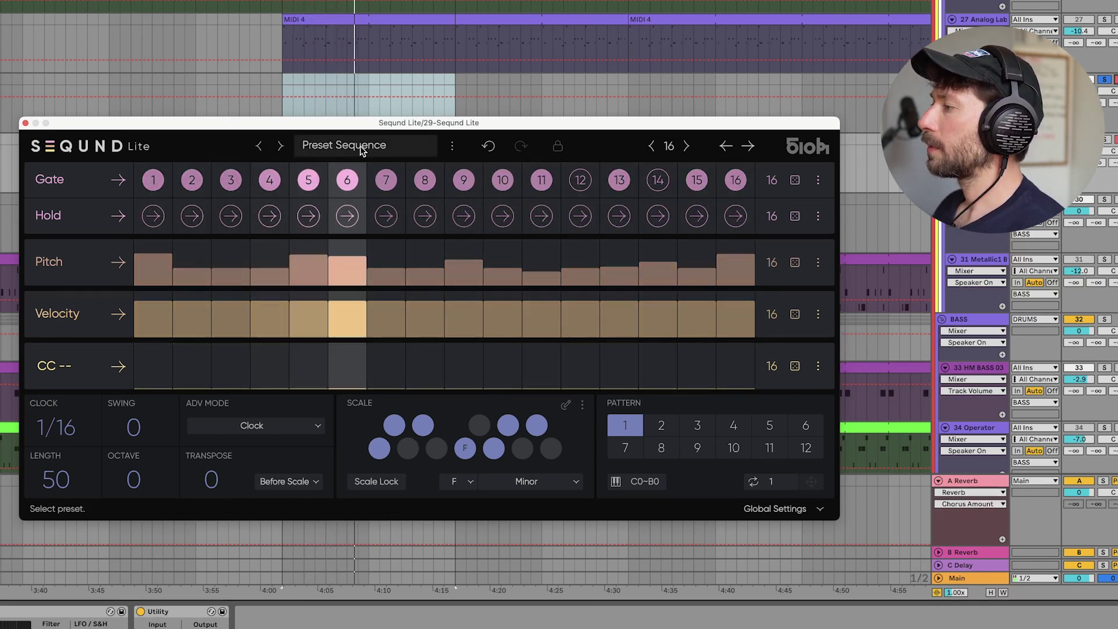
click(153, 216)
click(192, 216)
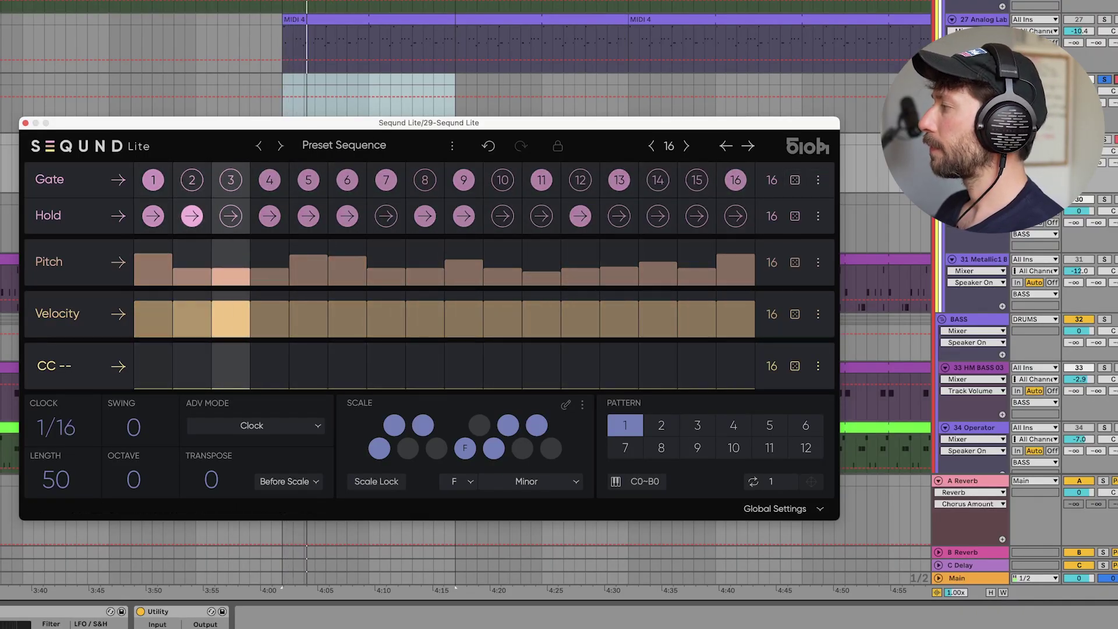
Step: Unsolo track 28 to hear the sequence in the full mix, and solo it again
click(1102, 80)
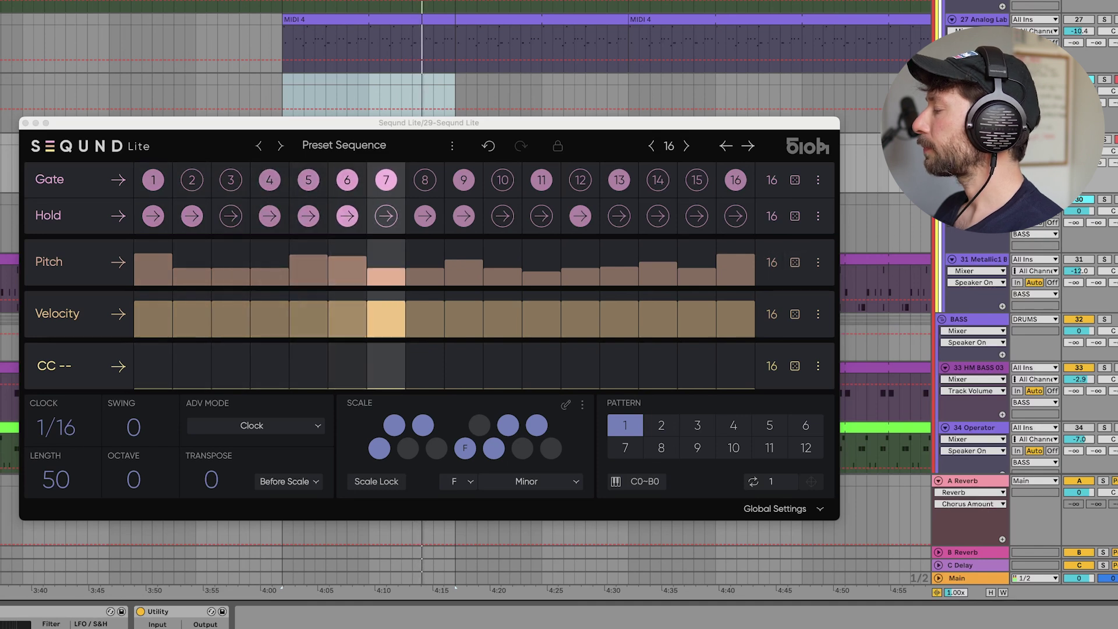
click(1106, 80)
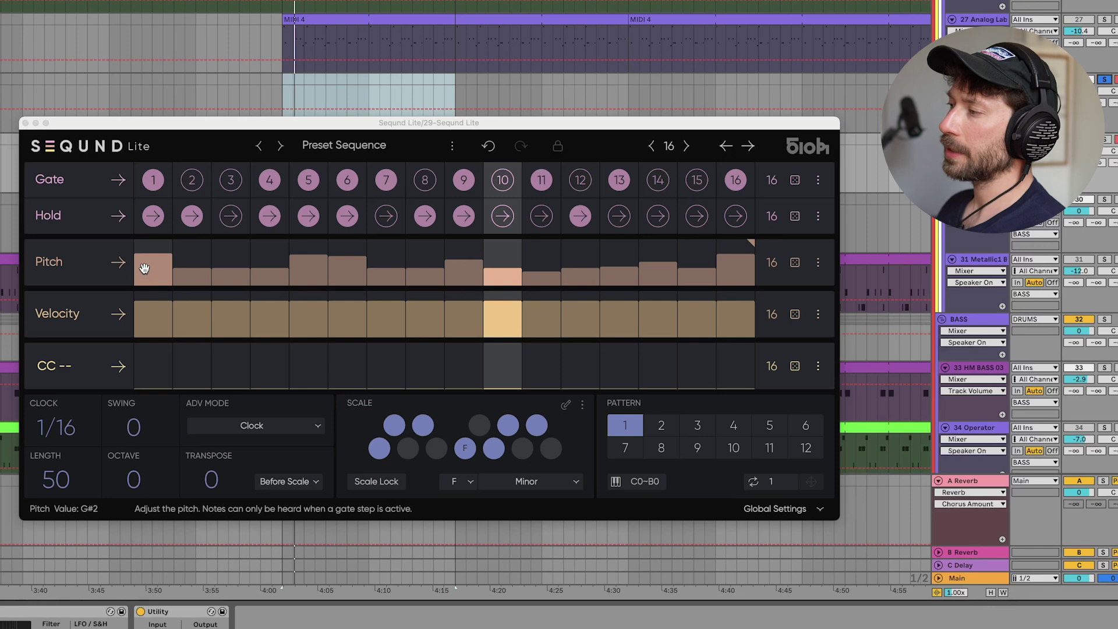
Step: Set the high value of the Pitch lane's randomization to F2 and reopen the lane's settings
click(818, 262)
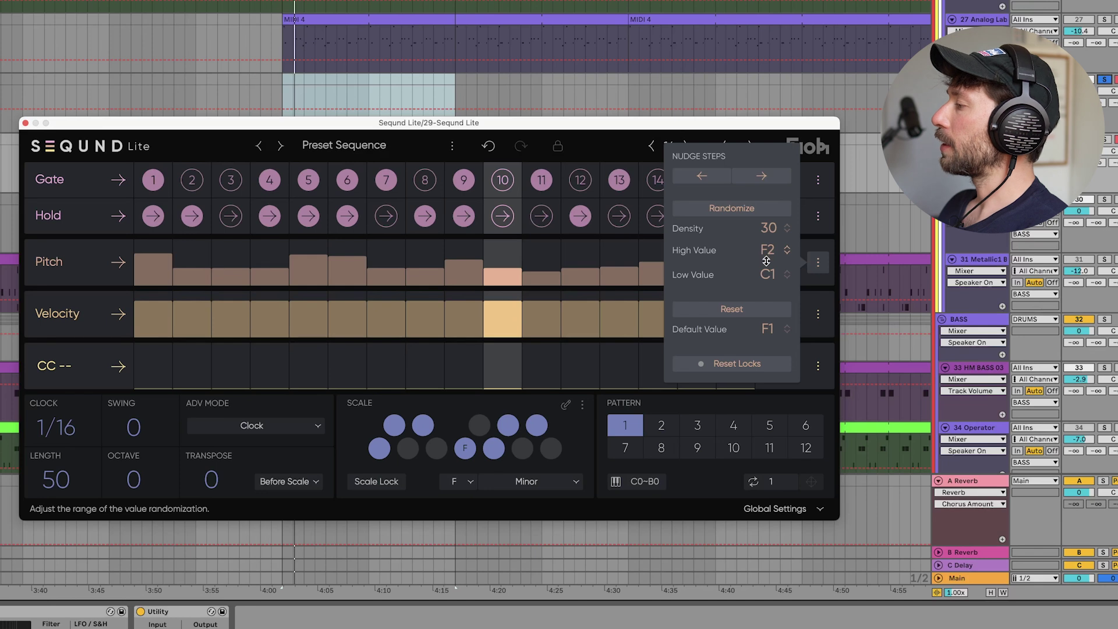
click(832, 267)
click(816, 265)
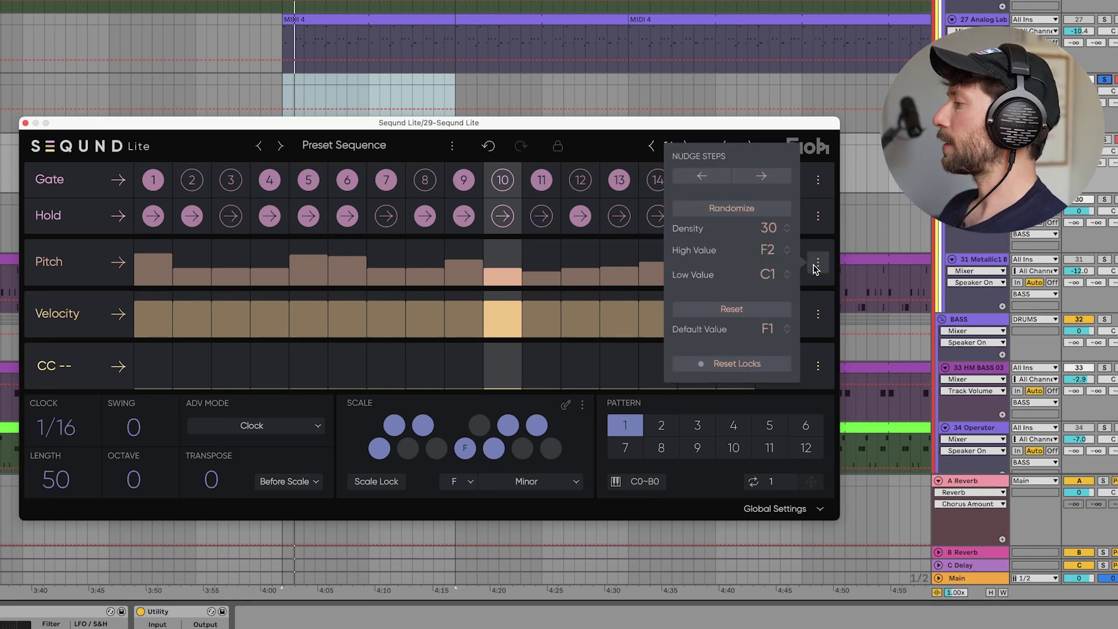
Step: Reset the Pitch lane to its default value and randomize it with the current range settings
click(732, 309)
click(818, 263)
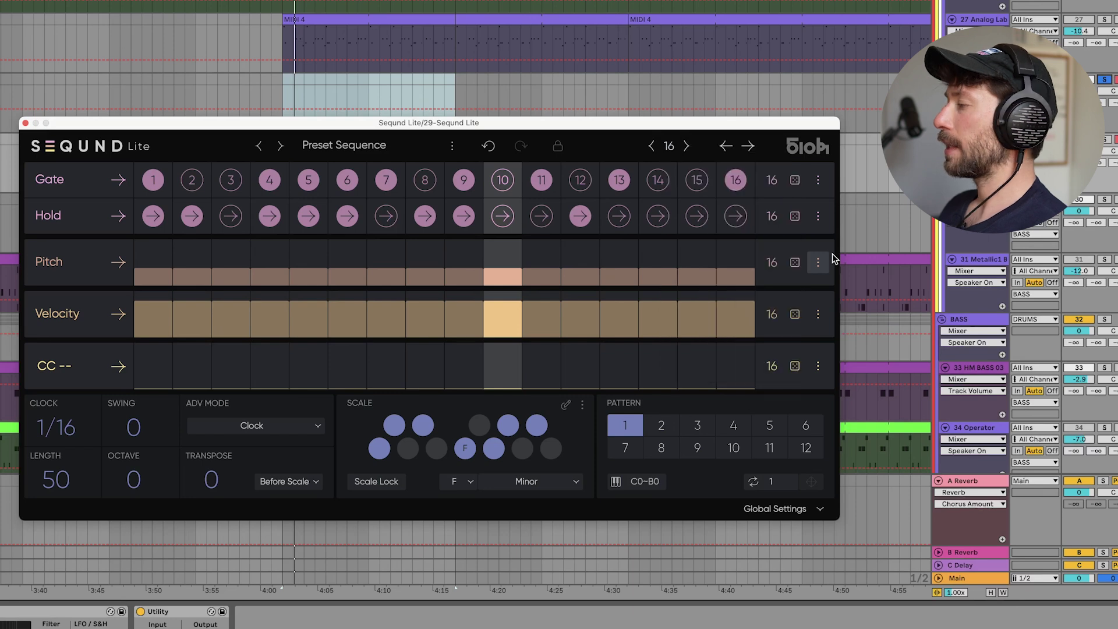
click(794, 264)
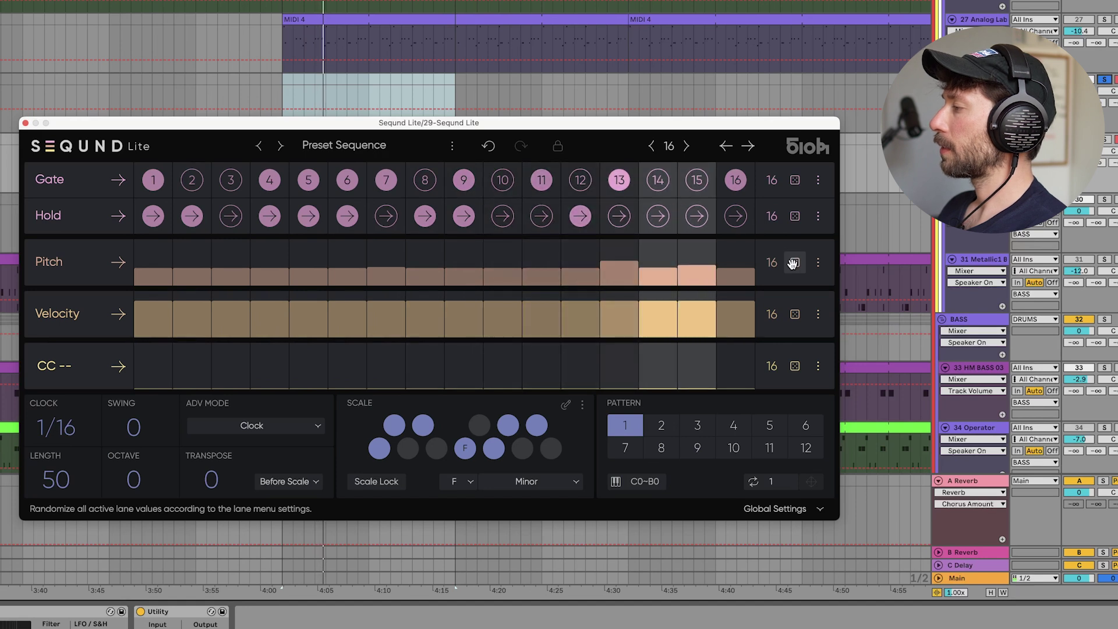
Step: Unsolo track 28, activate Gate step 3 and deactivate Gate steps 4, 5 and 7, and solo the track again
click(1106, 80)
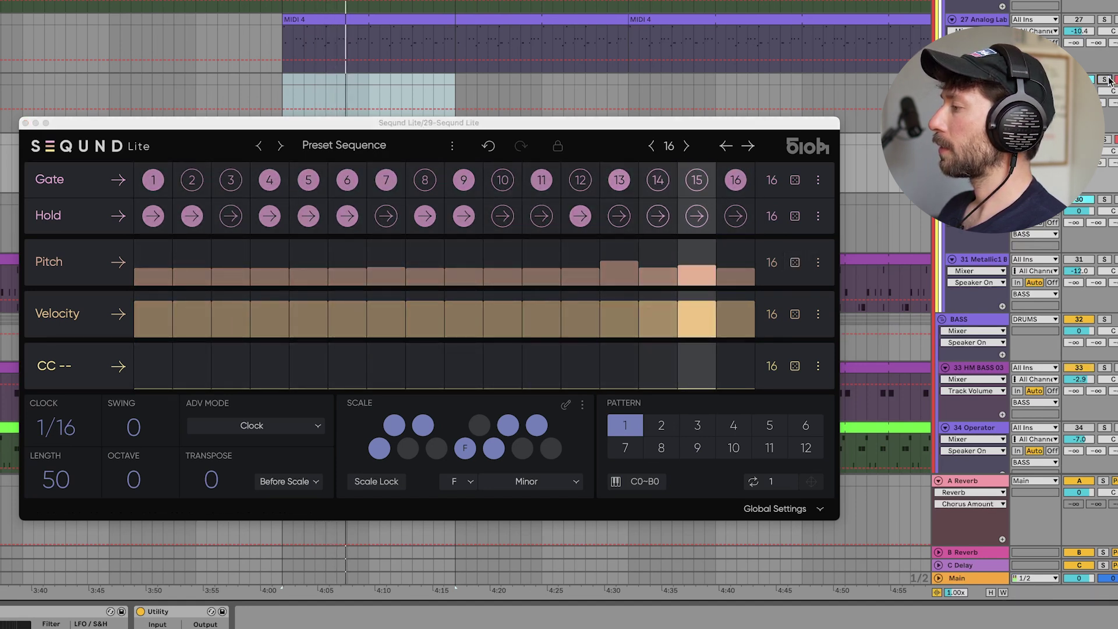
click(229, 179)
click(269, 180)
click(320, 184)
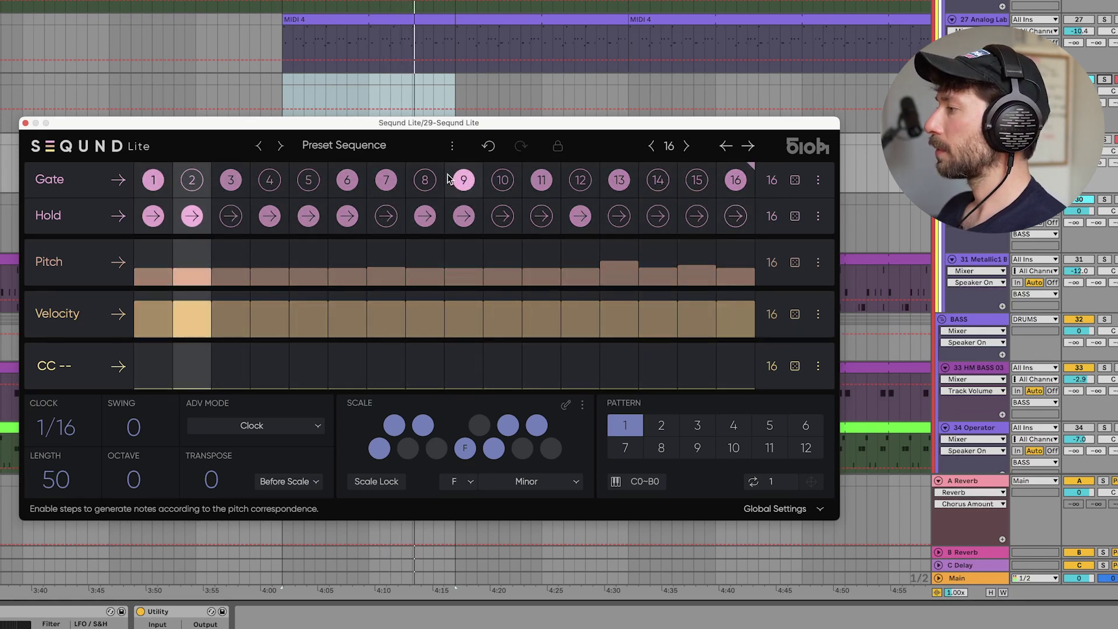
click(386, 180)
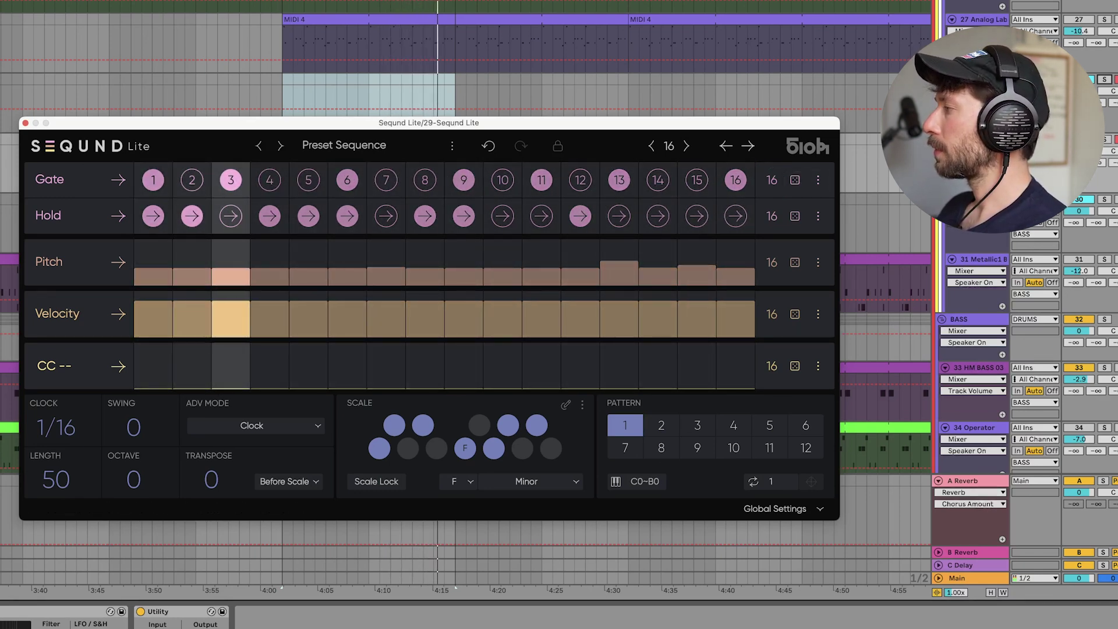
click(1103, 80)
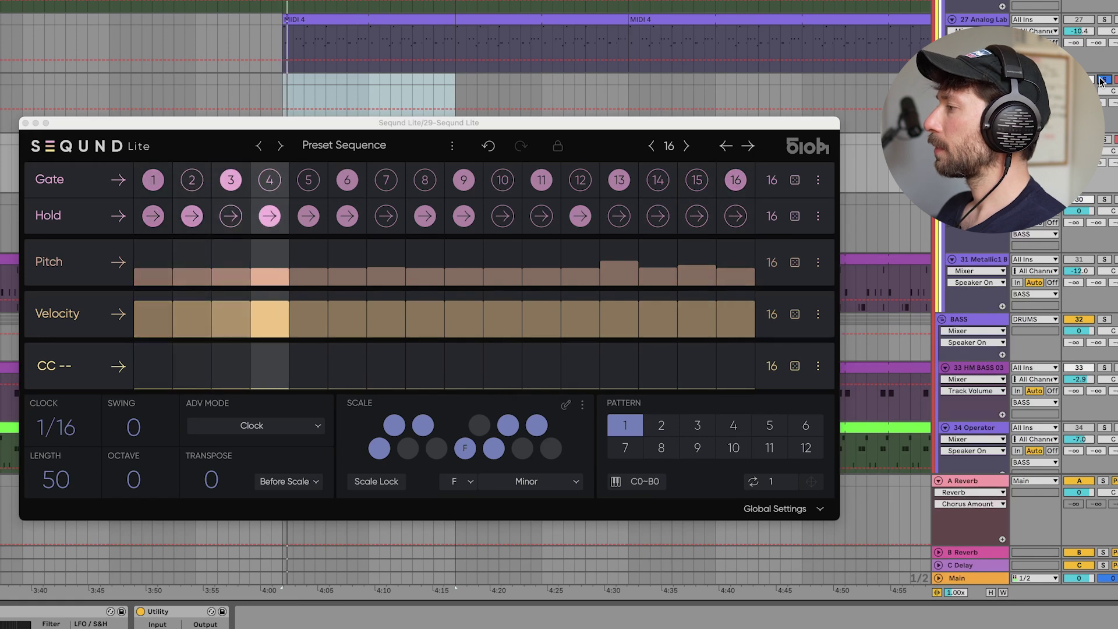
Step: Reset the Hold and Pitch lanes to their default values and undo the last change
click(463, 216)
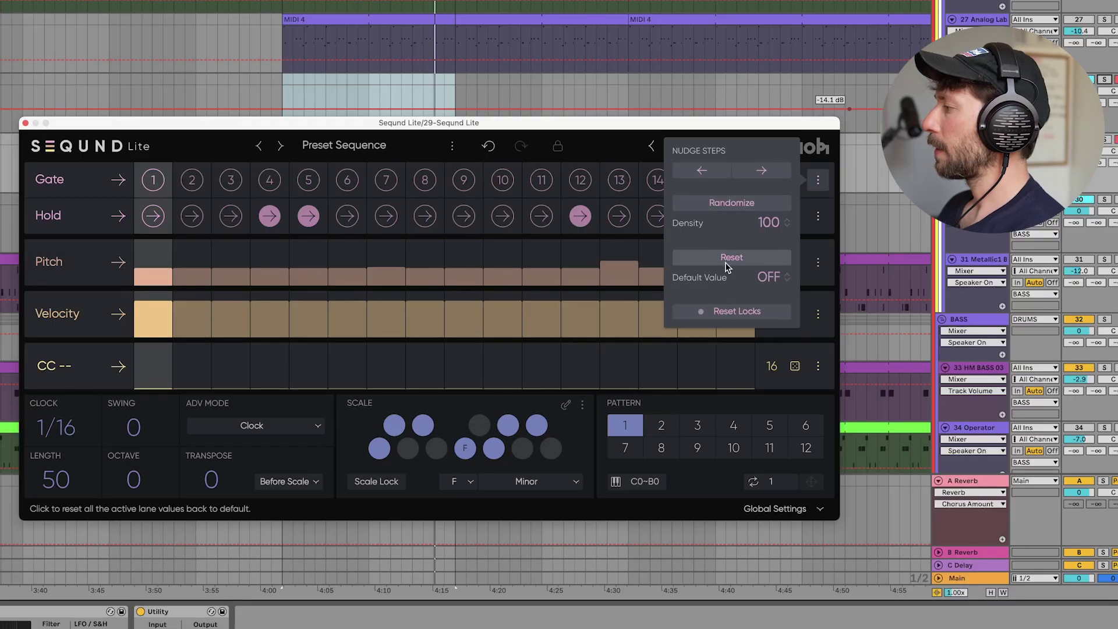
click(818, 216)
click(739, 259)
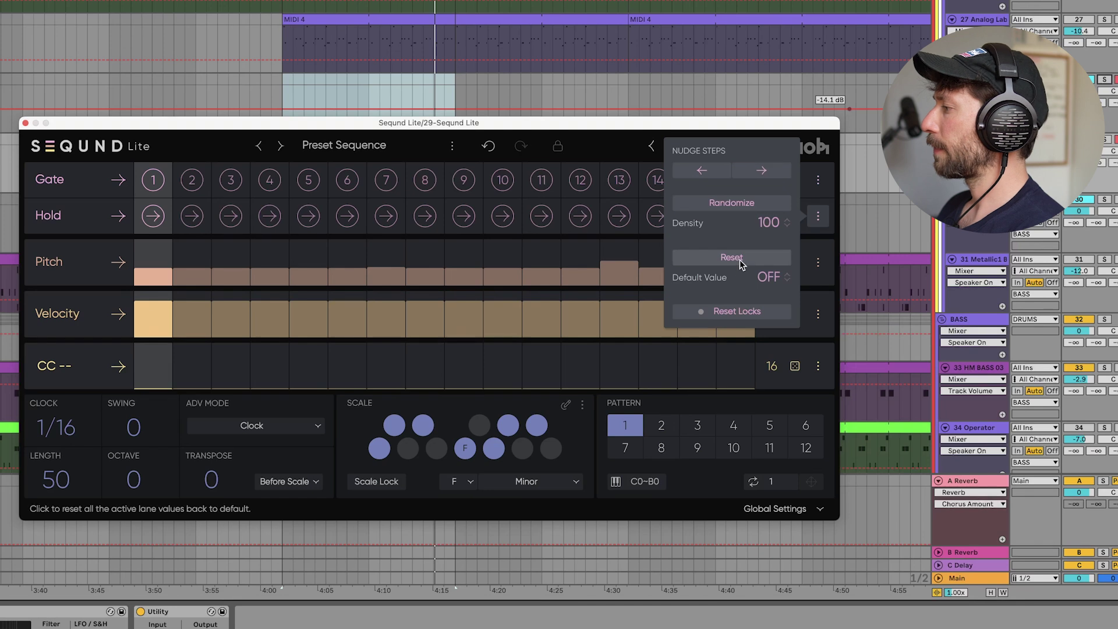
click(818, 264)
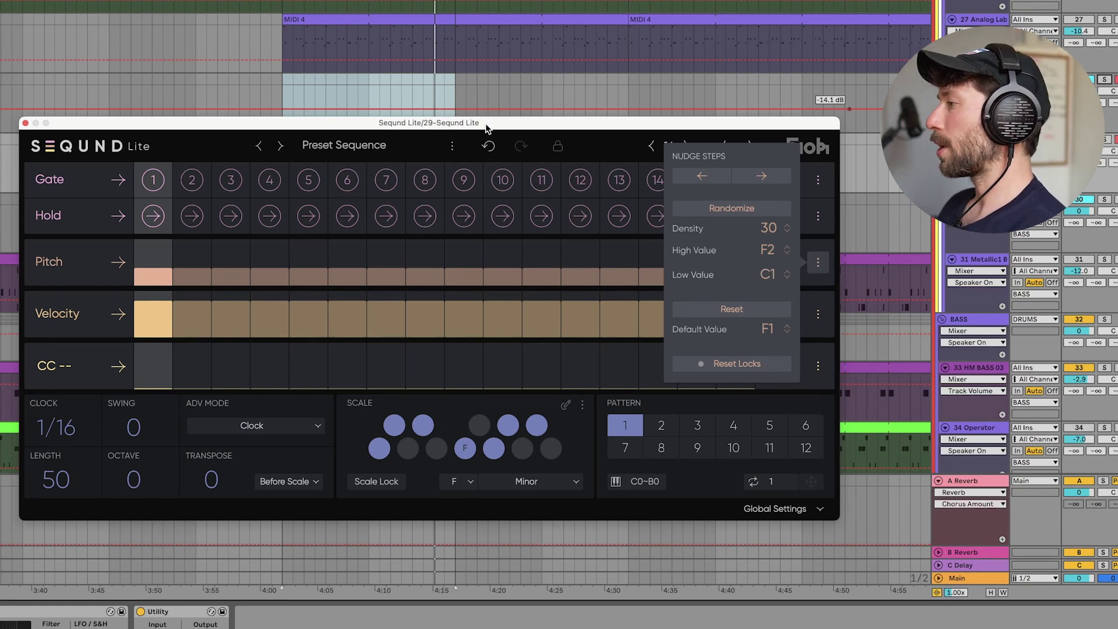
click(814, 165)
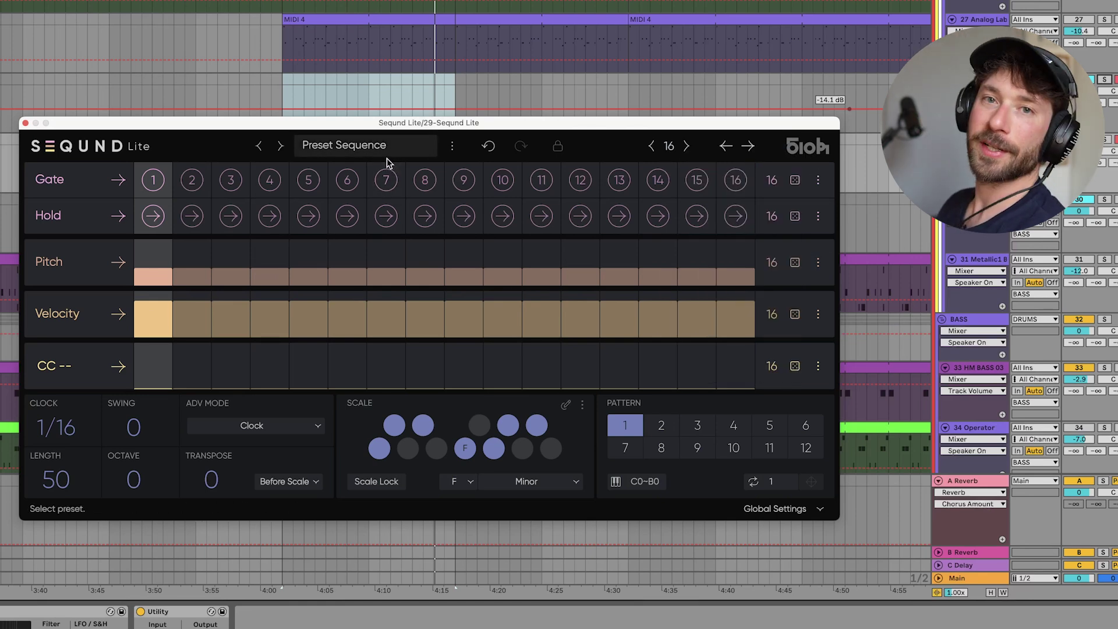
click(488, 146)
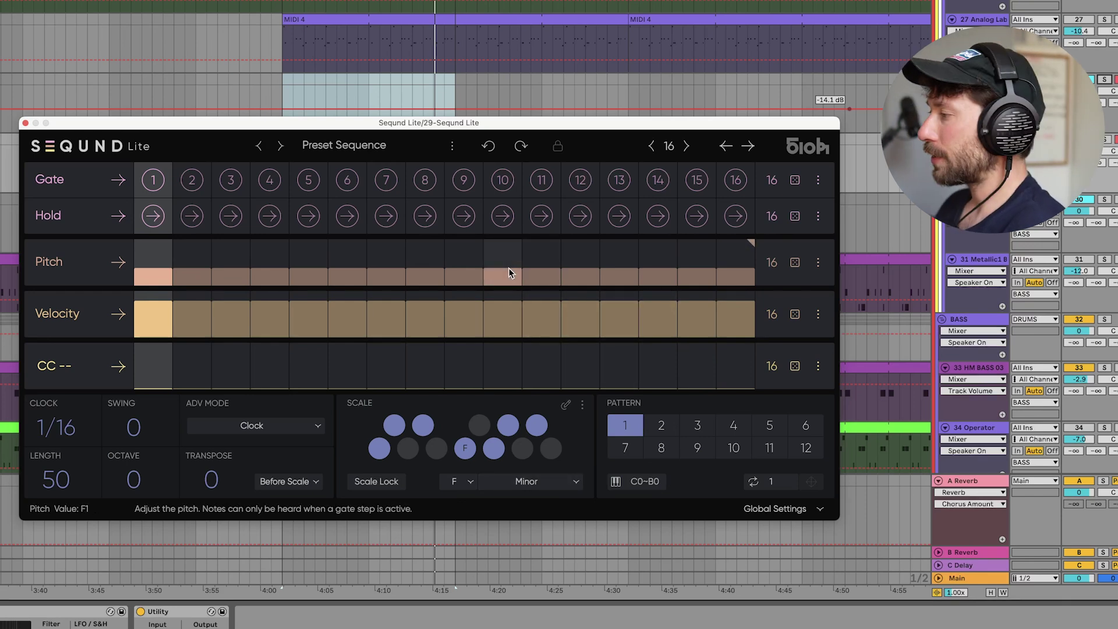
Step: Change the scale's root note to E and reset the Pitch lane with a default value of E1
click(458, 481)
click(486, 292)
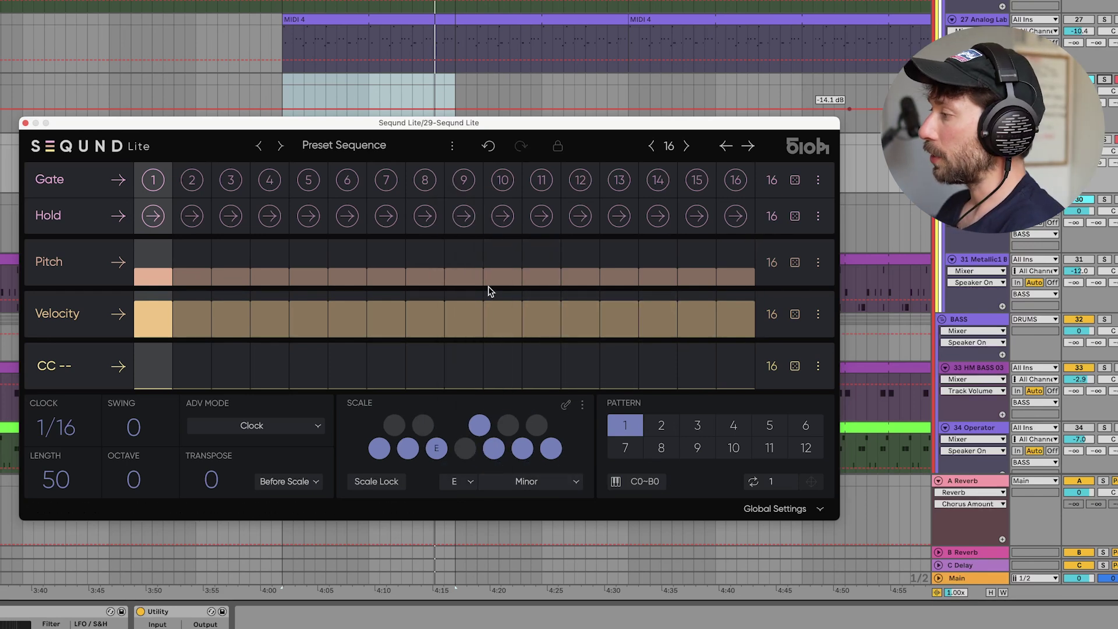
click(819, 262)
drag(782, 321, 757, 342)
click(739, 310)
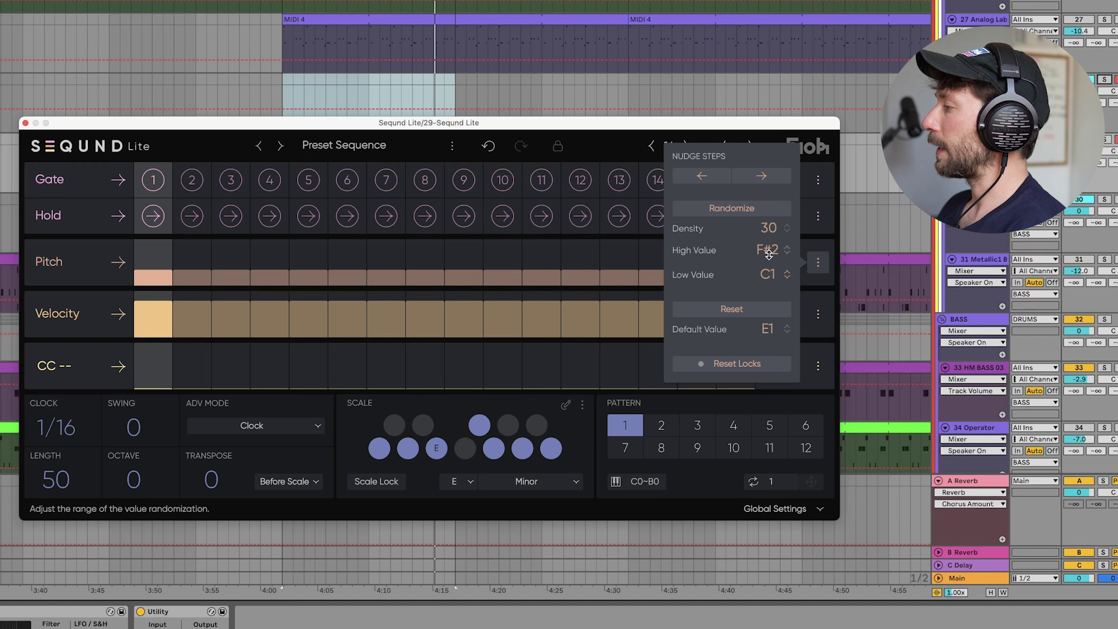
Step: Set the Pitch lane's randomization high value to E2 and try E1 and B0 as the low value
drag(769, 251, 769, 255)
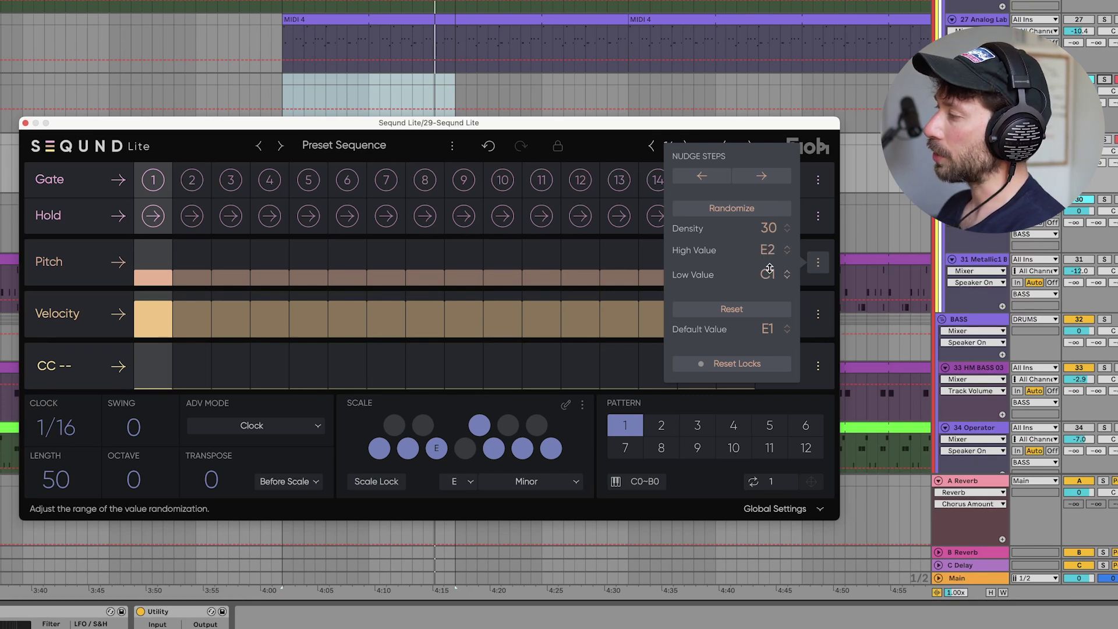
scroll(769, 269, up, 2)
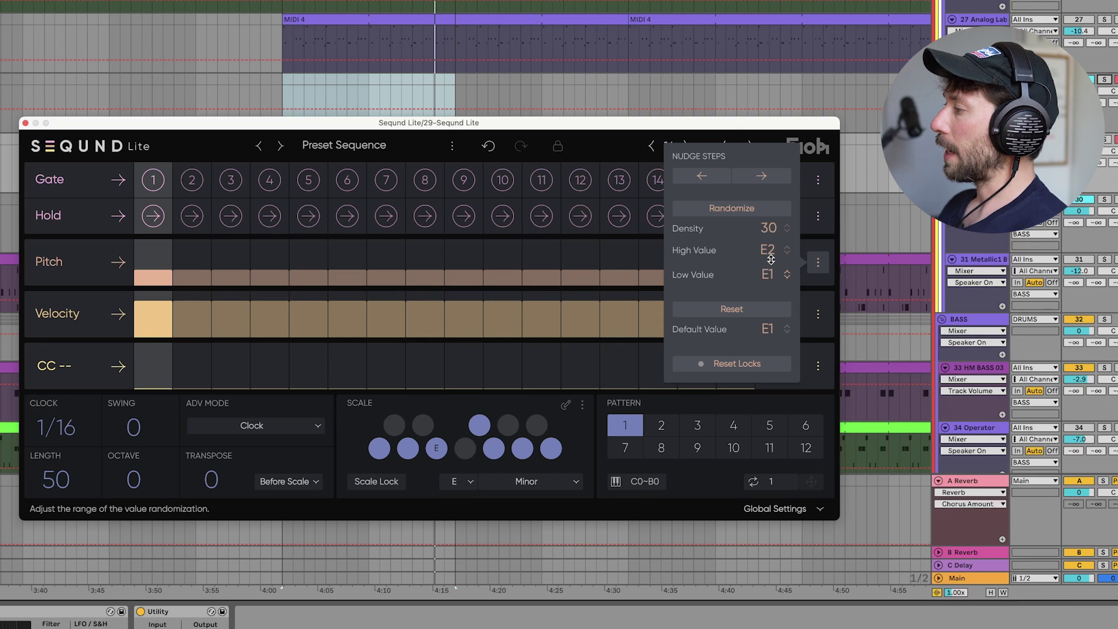
drag(767, 283, 765, 290)
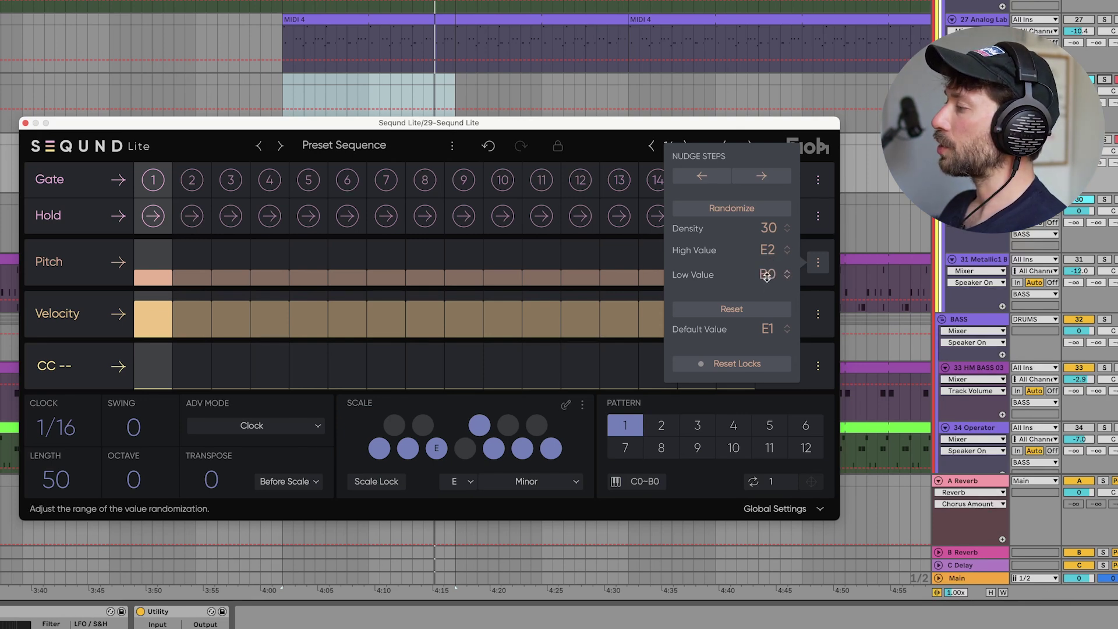
drag(771, 270, 768, 276)
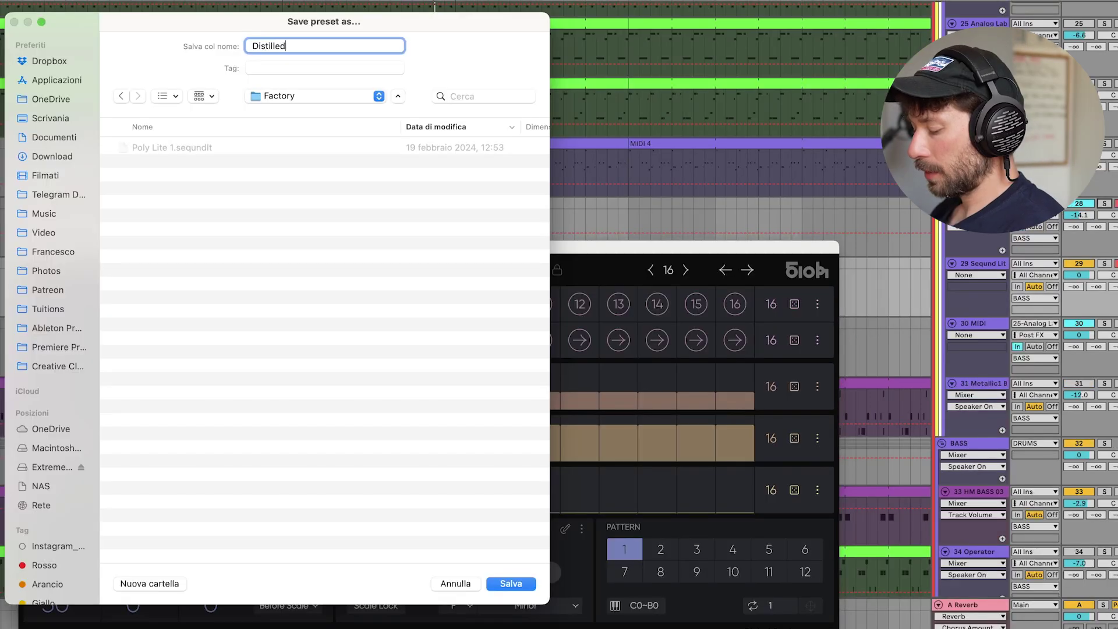
Step: Save the cleared sequence as a preset named "Distilled NOise - Bassline Start"
text(NOise - Ba)
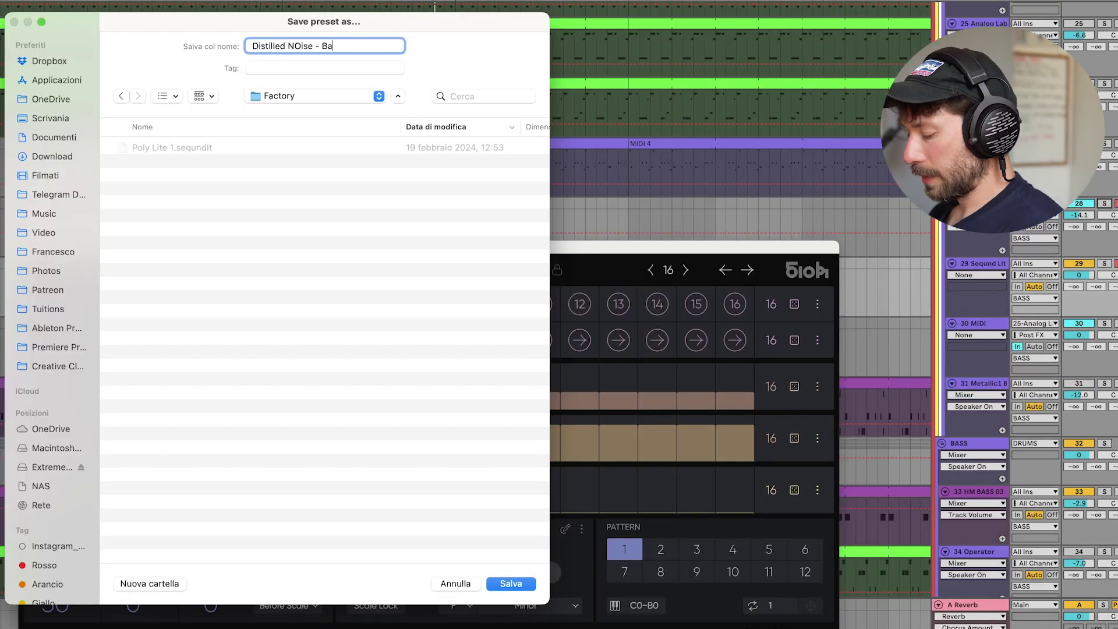
text(ssline Star)
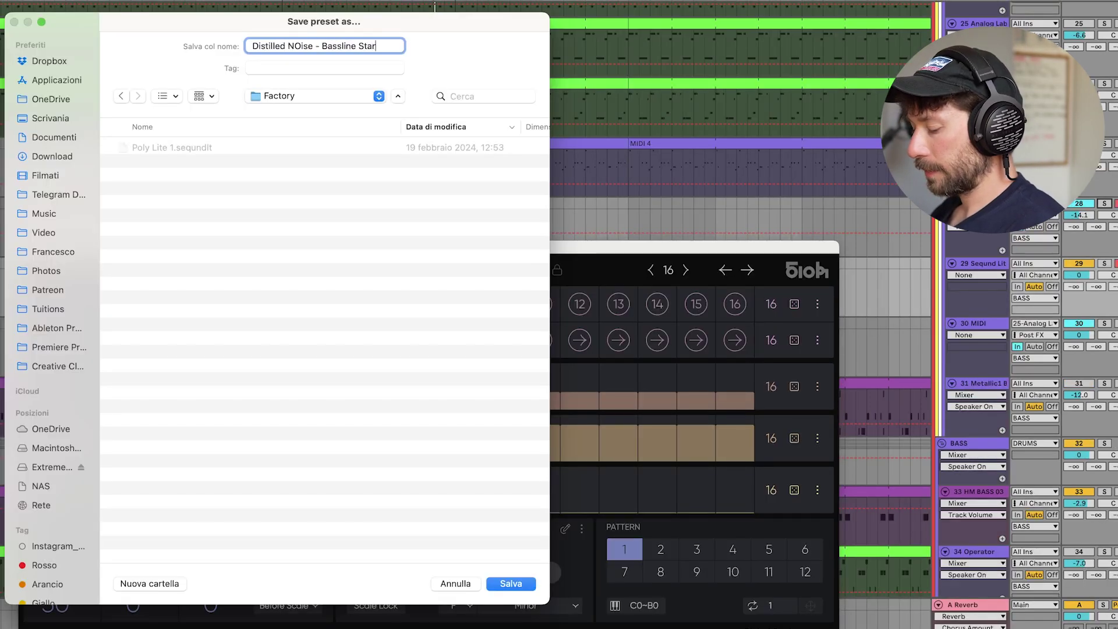
text(t)
key(Return)
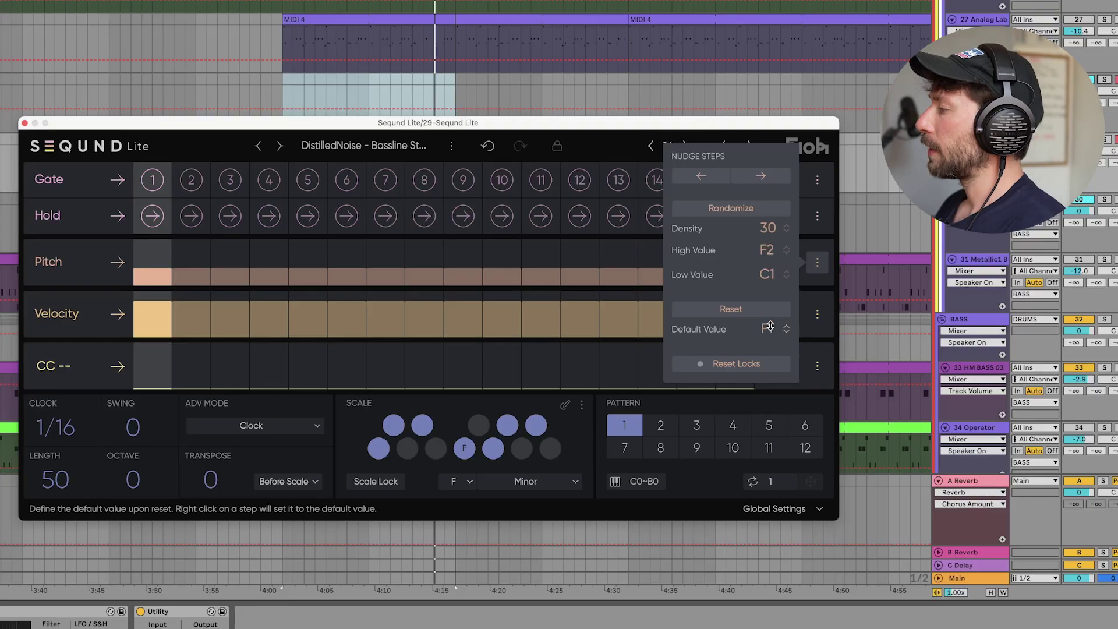
Step: Reset the Pitch lane with a default value of F3 and set its randomization range from F2 to A#3
mouse_move(770, 326)
mouse_down()
mouse_move(770, 236)
mouse_move(768, 323)
mouse_up()
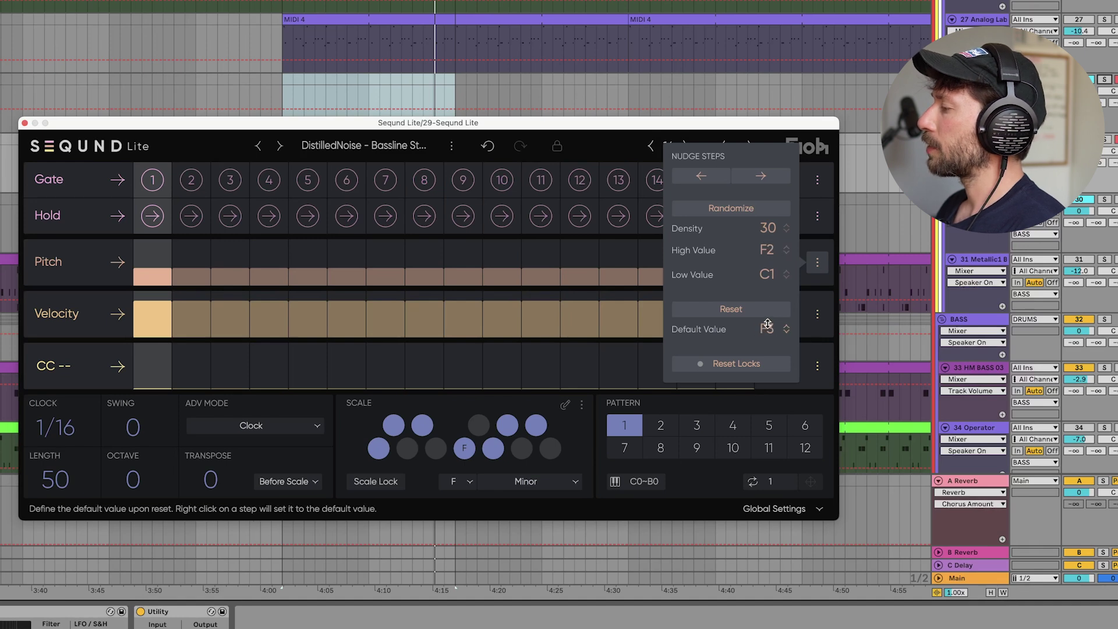
click(761, 309)
drag(770, 262, 795, 211)
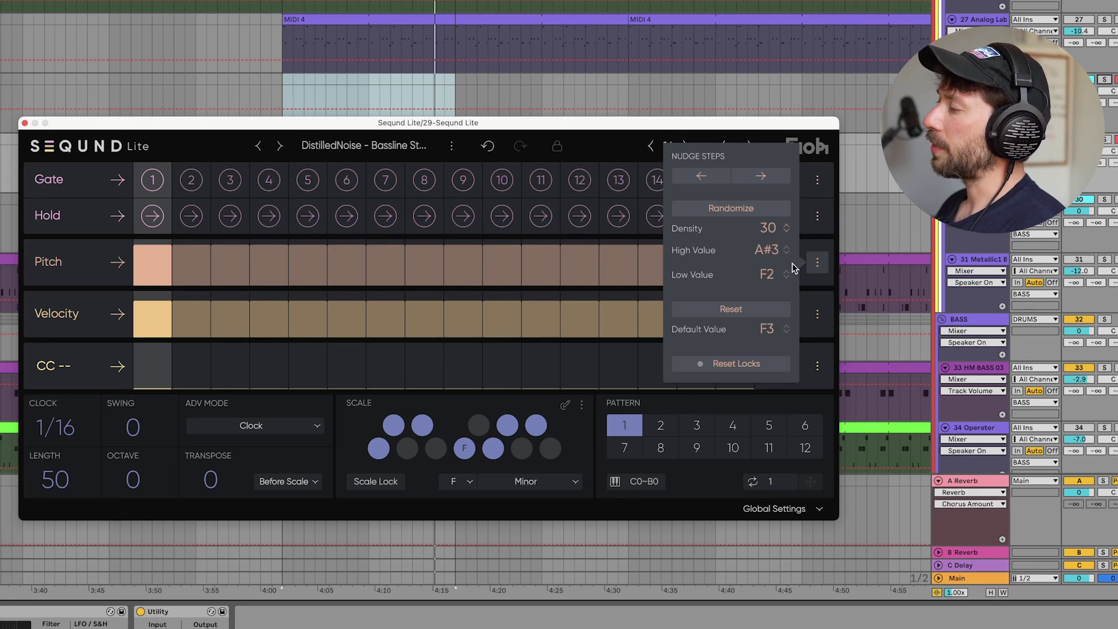
Step: Activate Gate steps 1, 2, 3, 8, 9, 10, 11 and 13 and start playback
click(149, 180)
key(space)
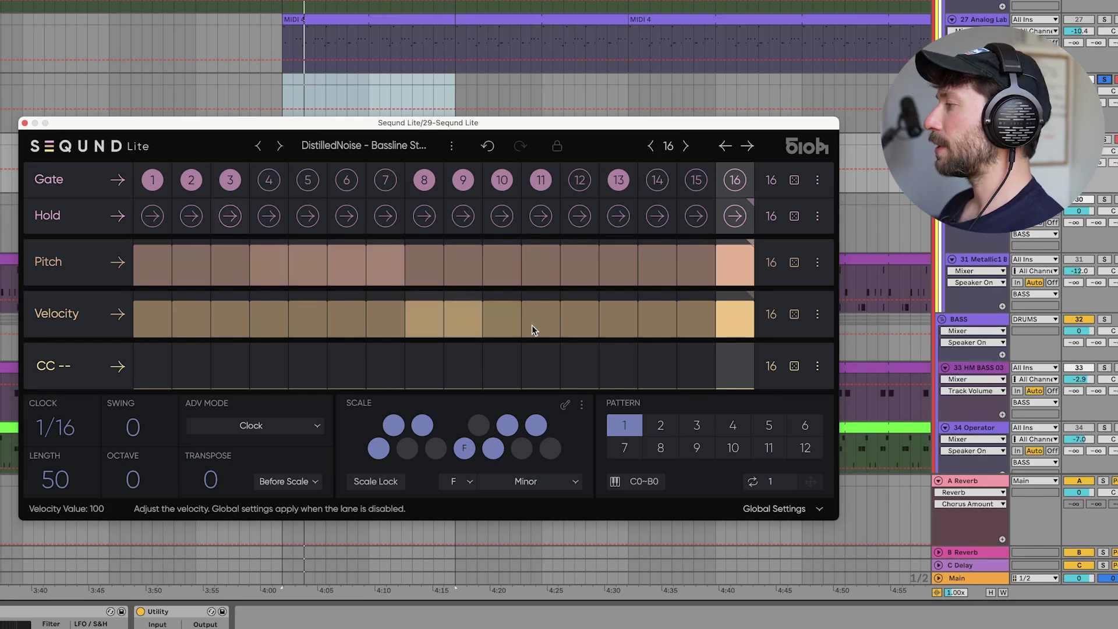
Step: Check the Pitch lane's range settings and raise the sequence's octave to +1
click(817, 262)
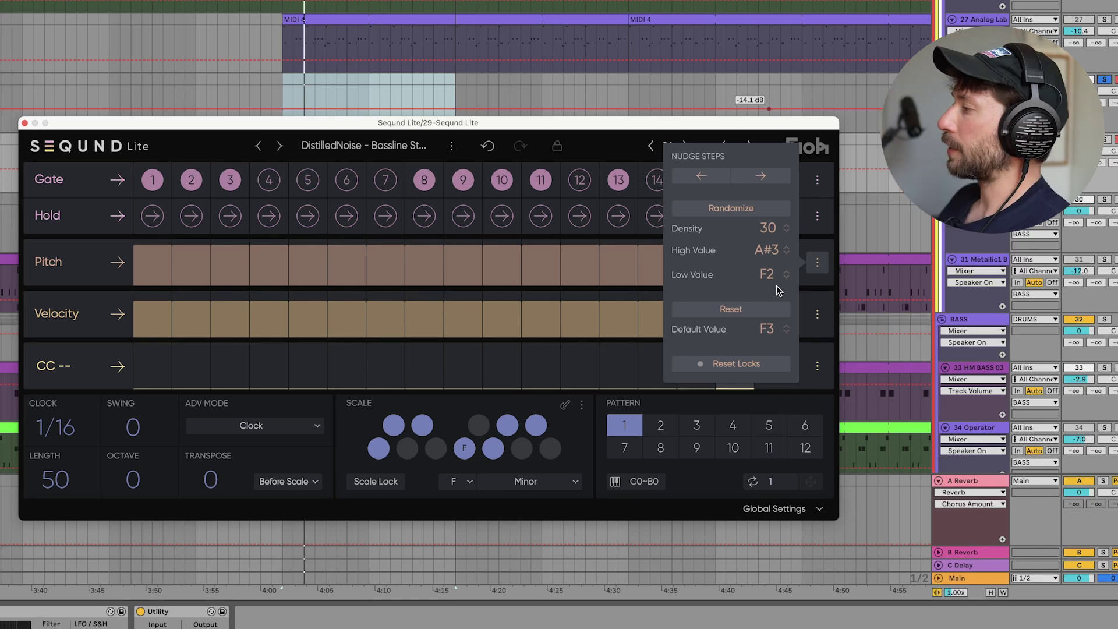
click(818, 261)
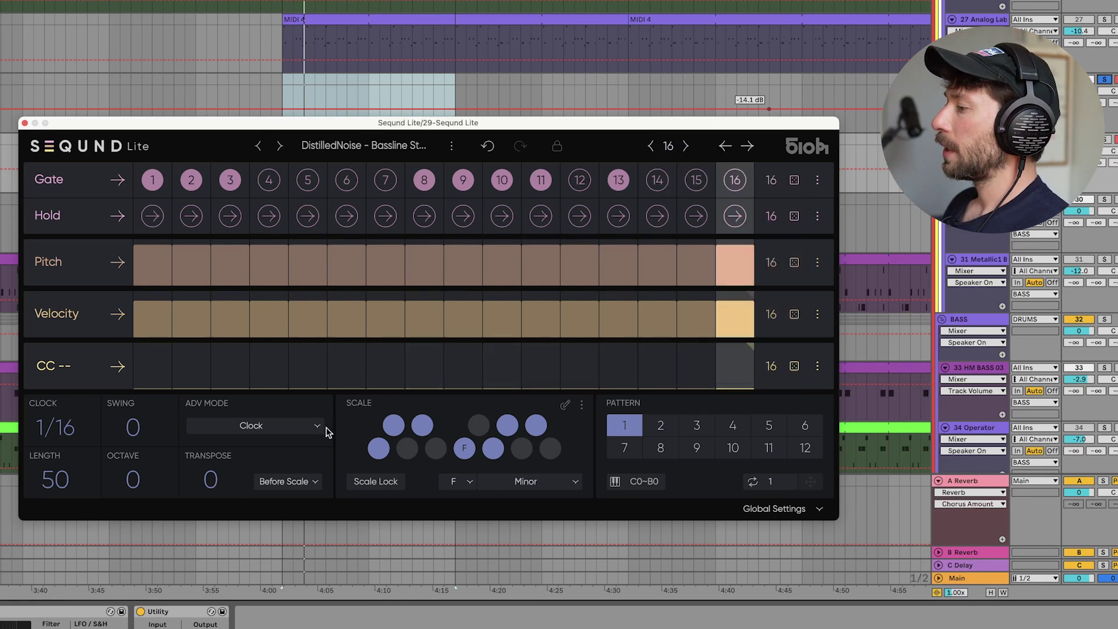
drag(120, 471, 143, 461)
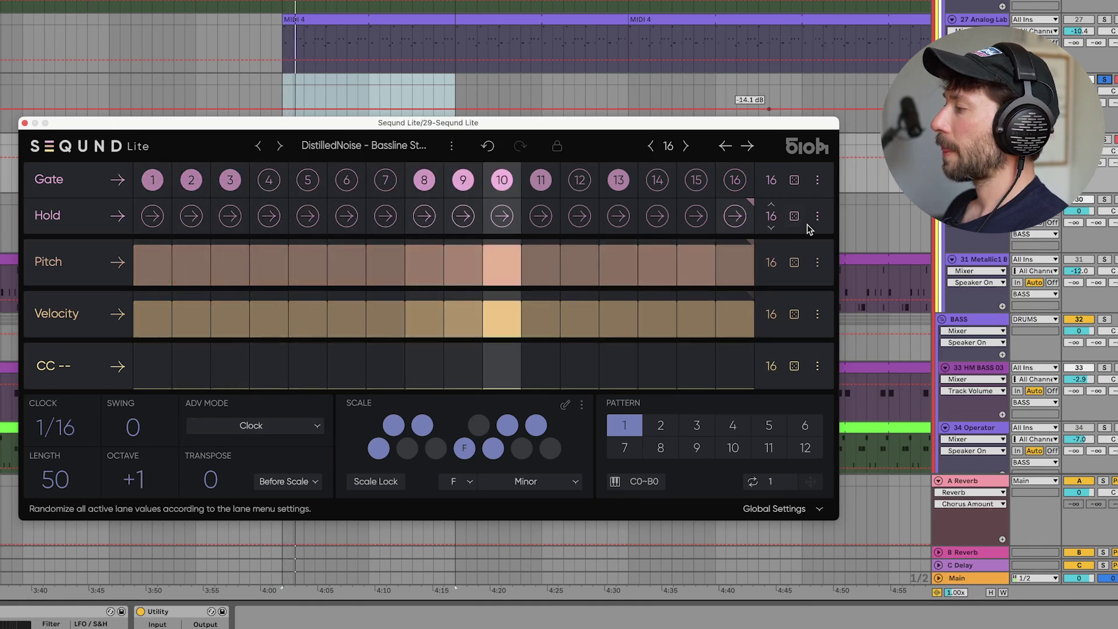
Step: Set the Pitch lane's default to F2 and its range from C2 to F3, and reset and randomize the lane
click(818, 263)
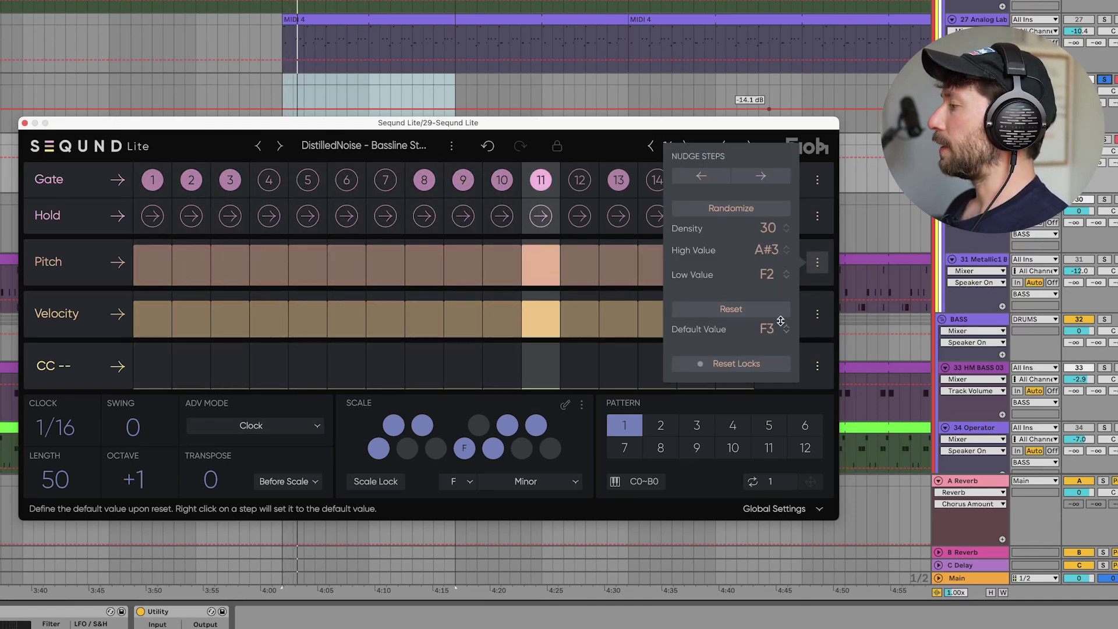
drag(769, 324, 768, 364)
drag(766, 274, 767, 295)
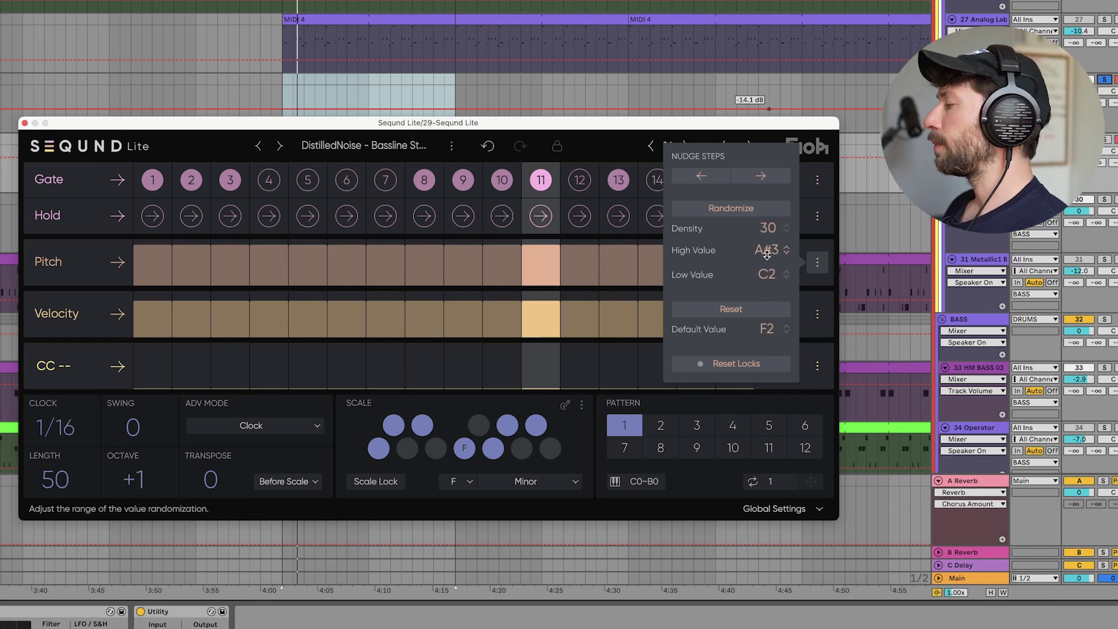
drag(772, 246, 772, 262)
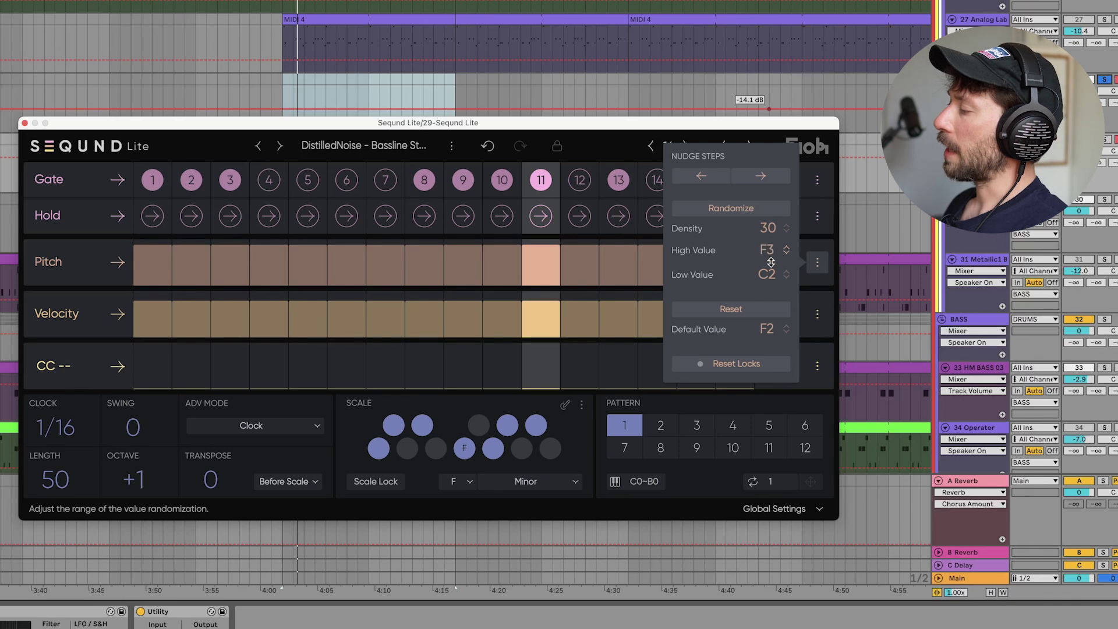
click(825, 270)
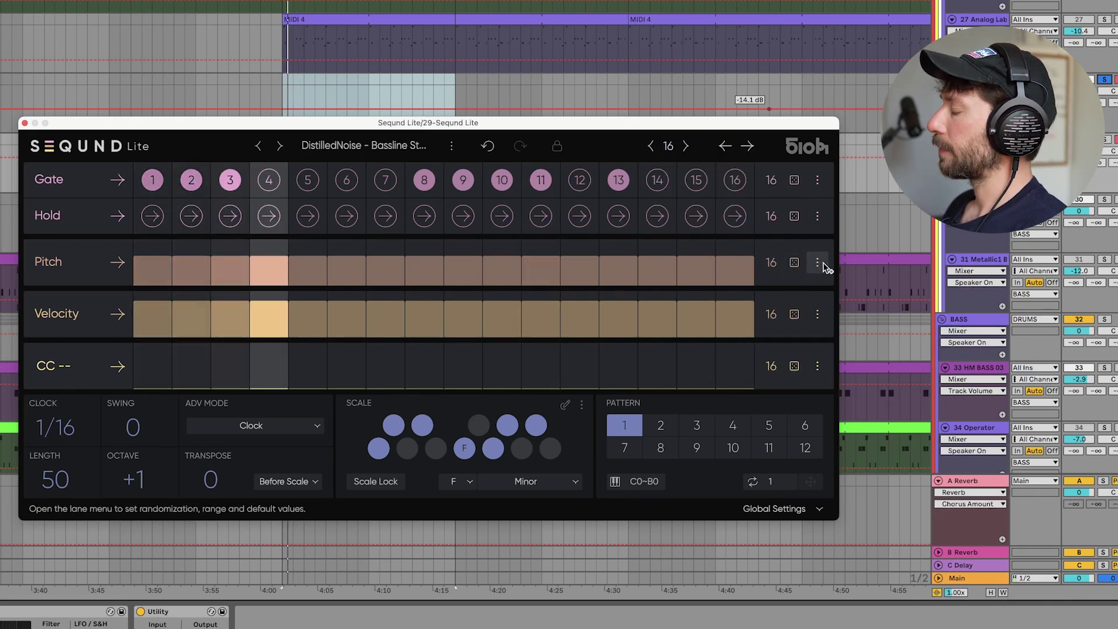
click(796, 263)
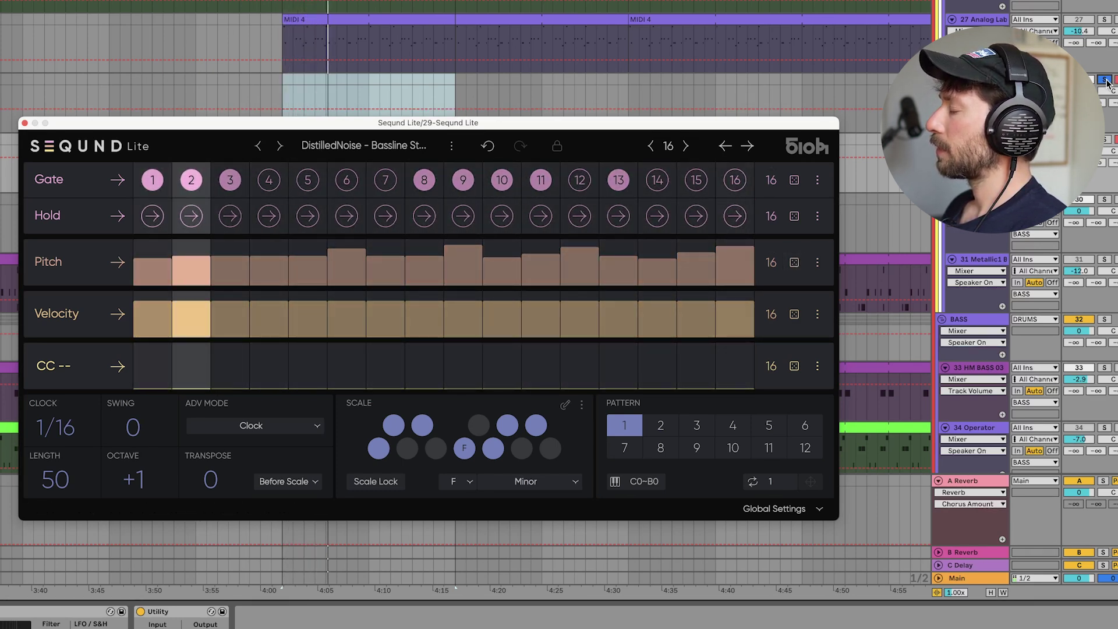
Step: Save the cleared lanes as a preset with a name beginning "Distilled Noise - Melody"
text(ti)
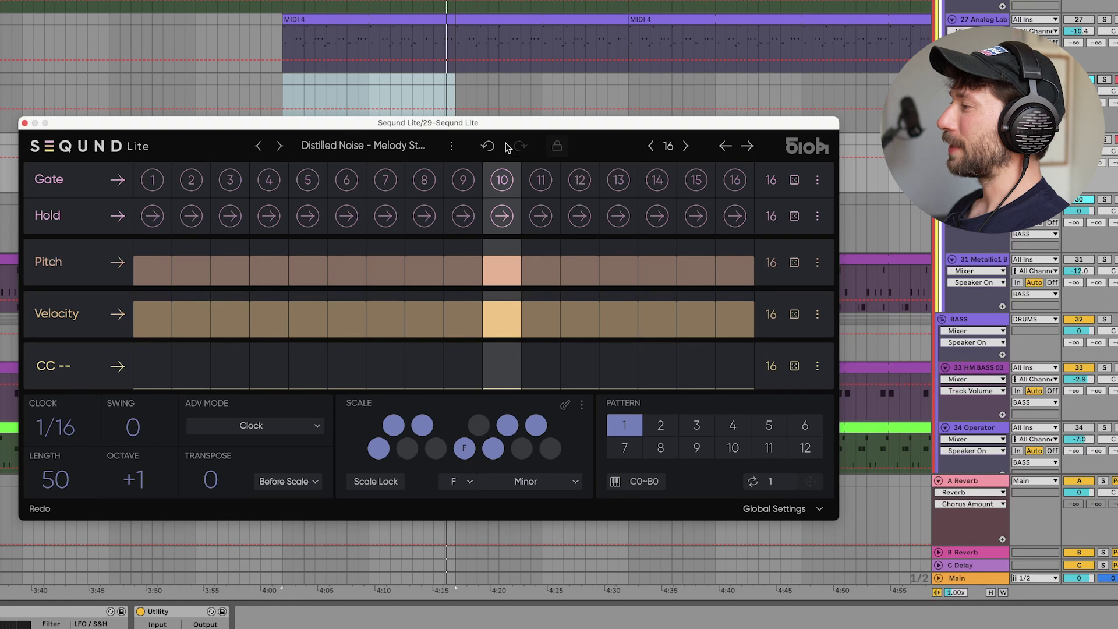
Step: Undo the Pitch and Gate lane resets and activate Hold steps 3 and 9
click(488, 148)
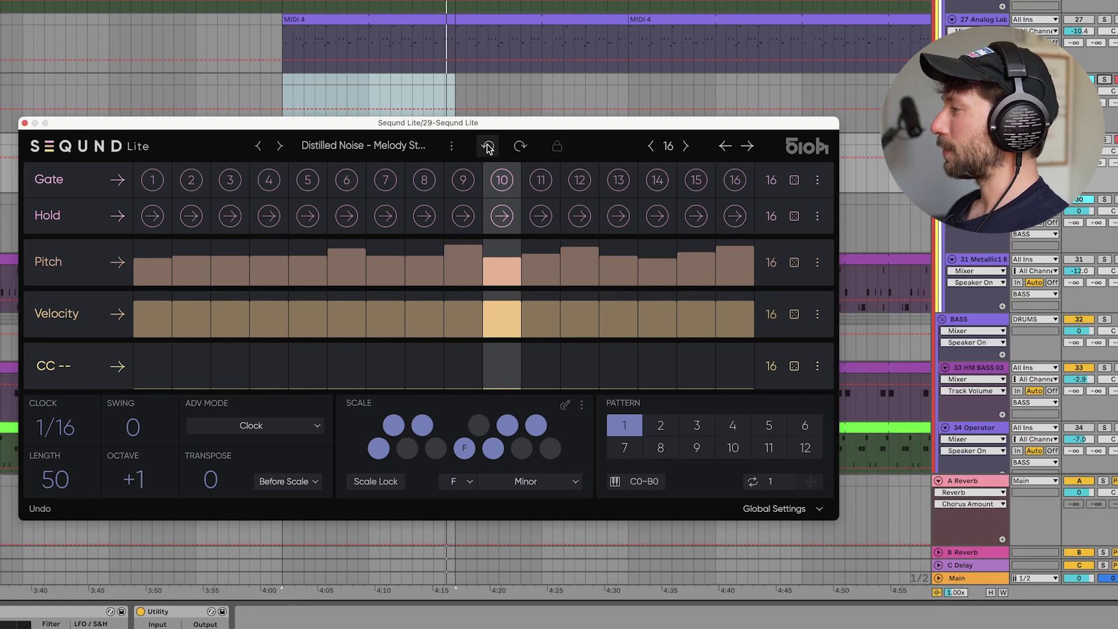
click(488, 148)
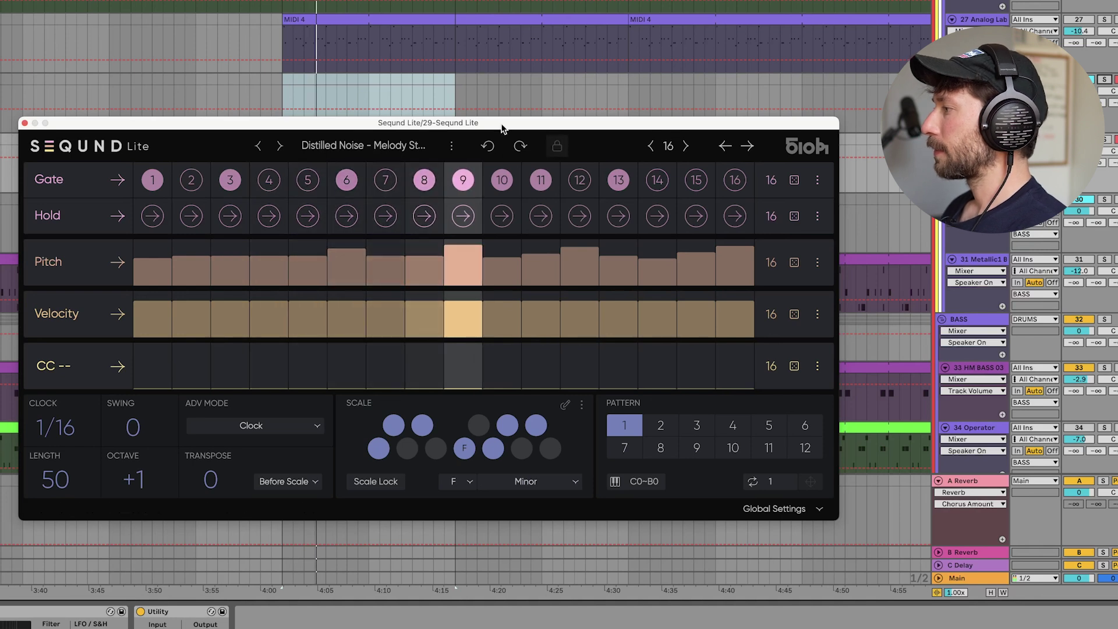
click(461, 215)
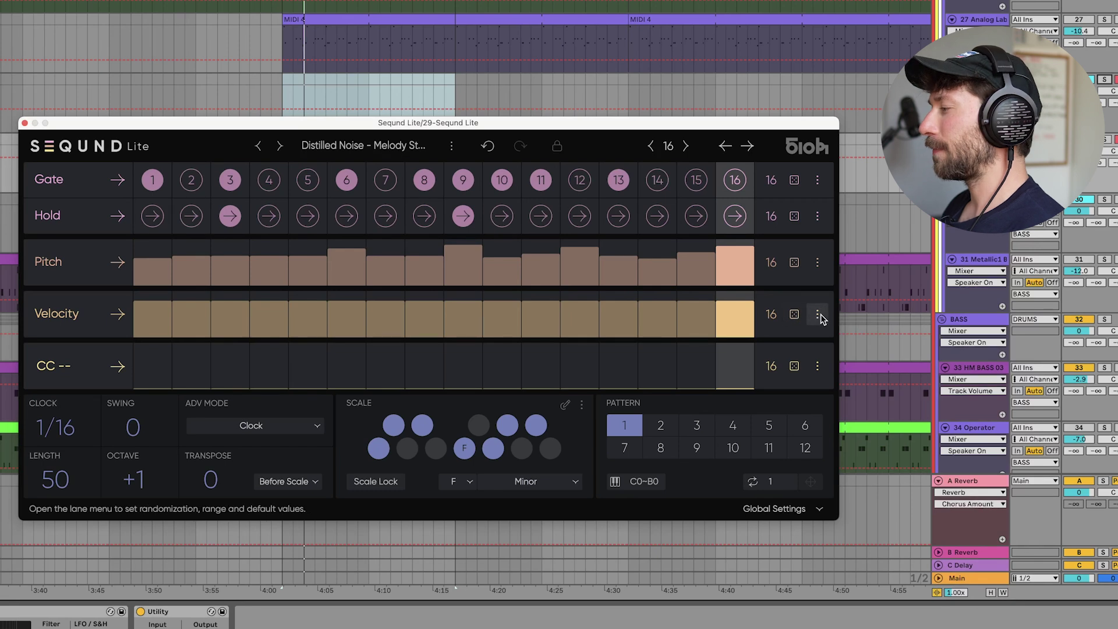
Step: Randomize the values of the Velocity lane twice
click(794, 315)
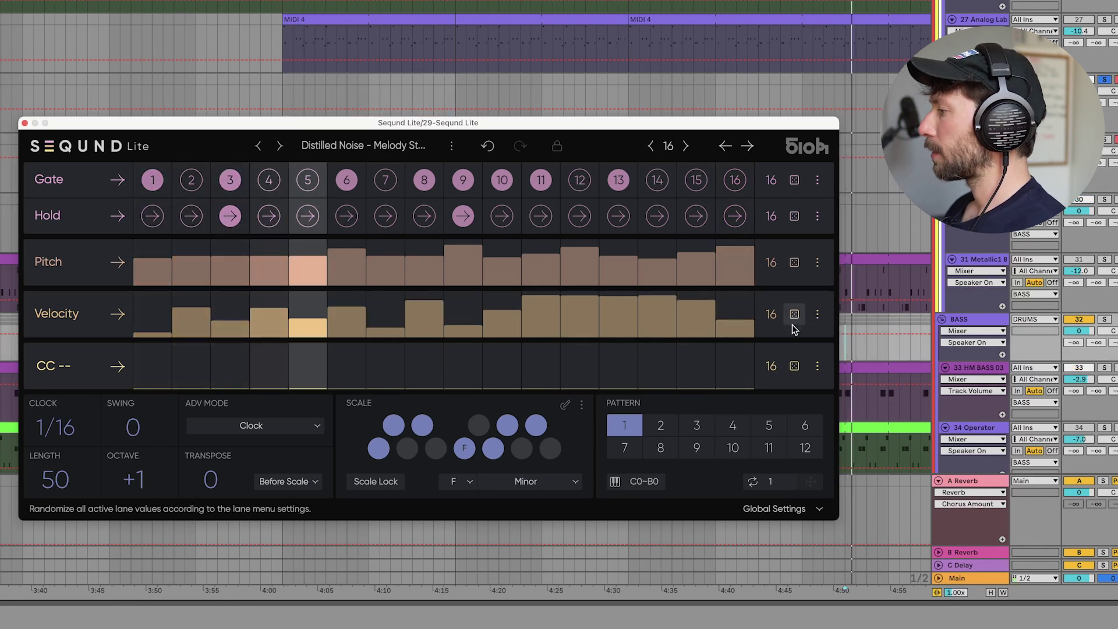
click(795, 315)
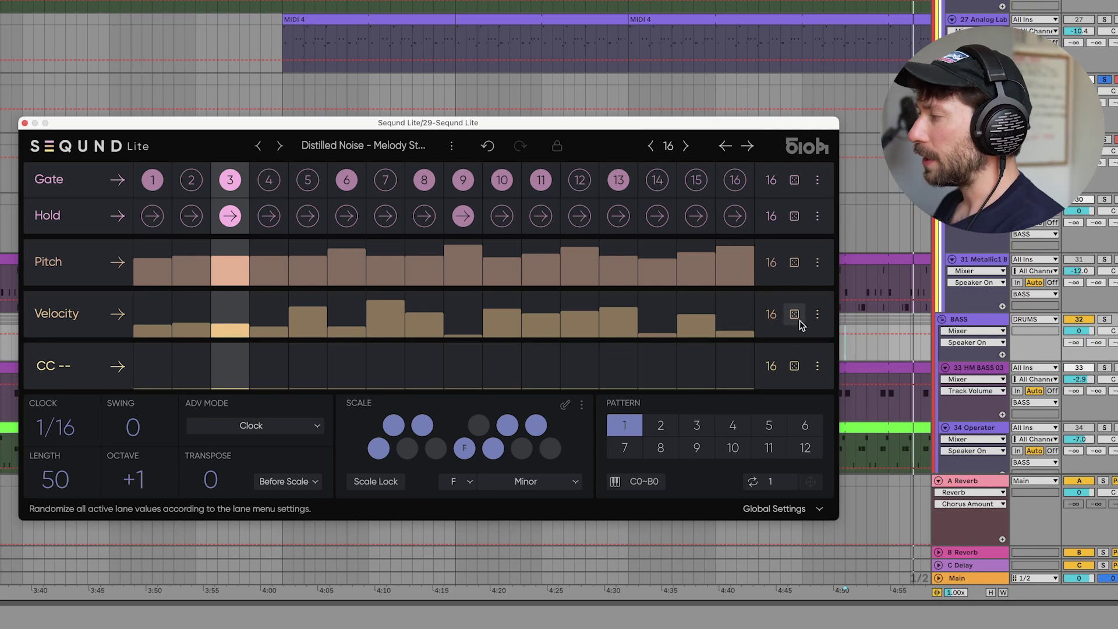
Step: Try minimum range values of 60 and 127 on the Velocity lane and return the minimum to 0
click(817, 315)
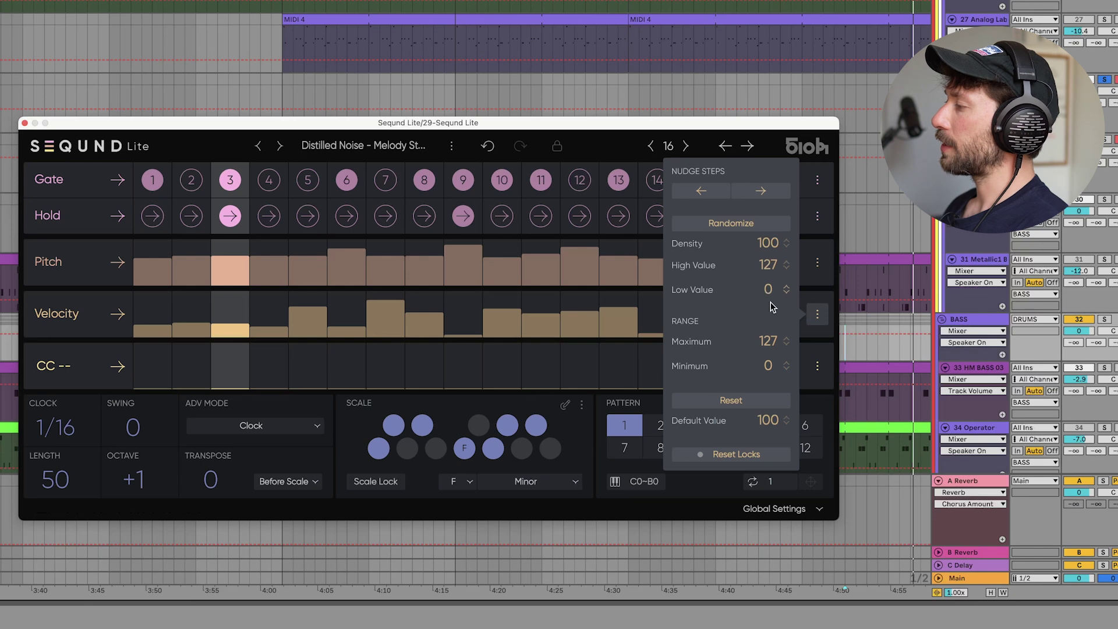
drag(765, 342, 763, 283)
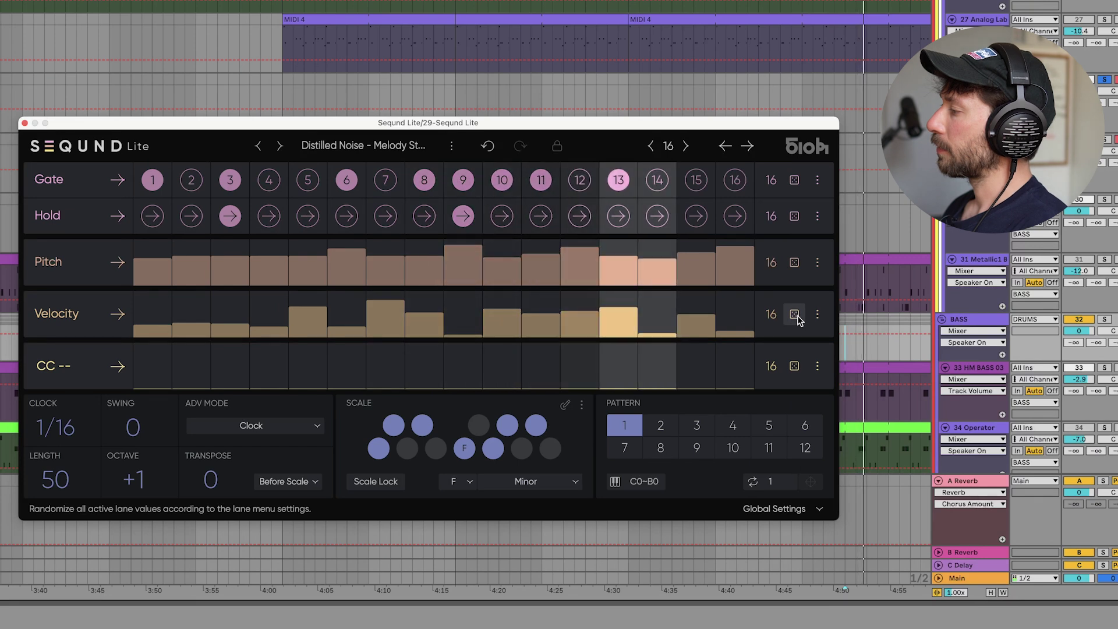
click(818, 315)
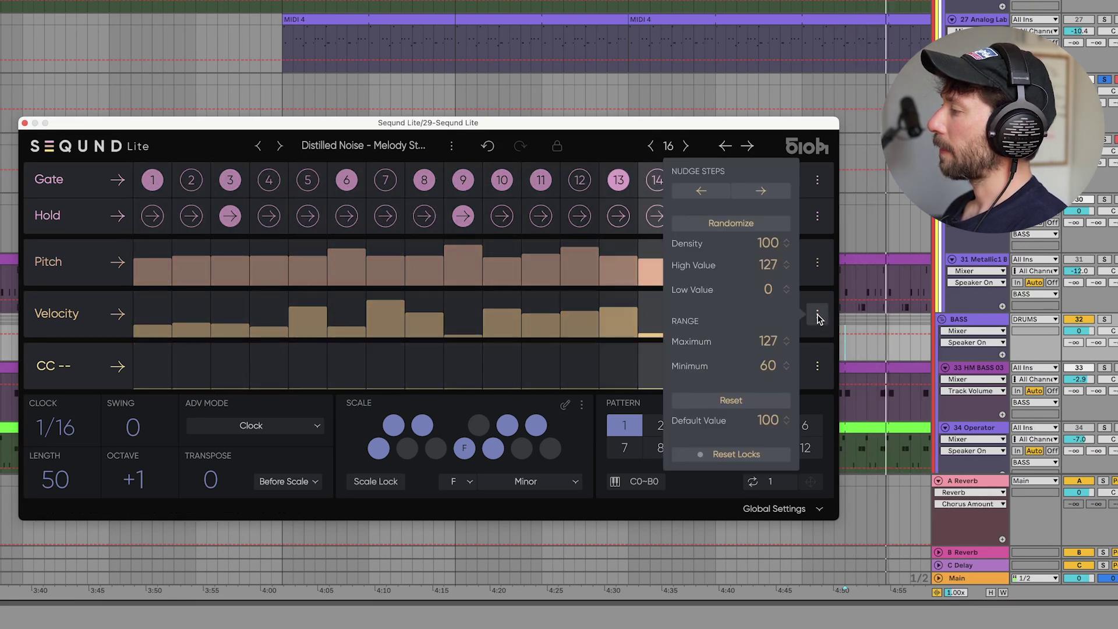
drag(768, 366, 767, 314)
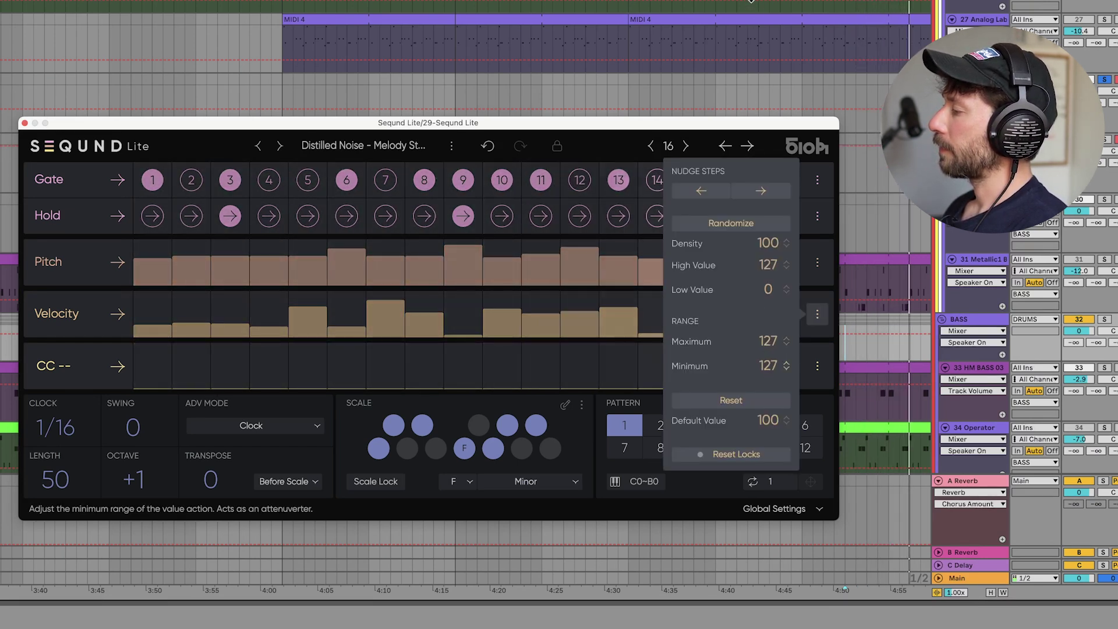
click(818, 315)
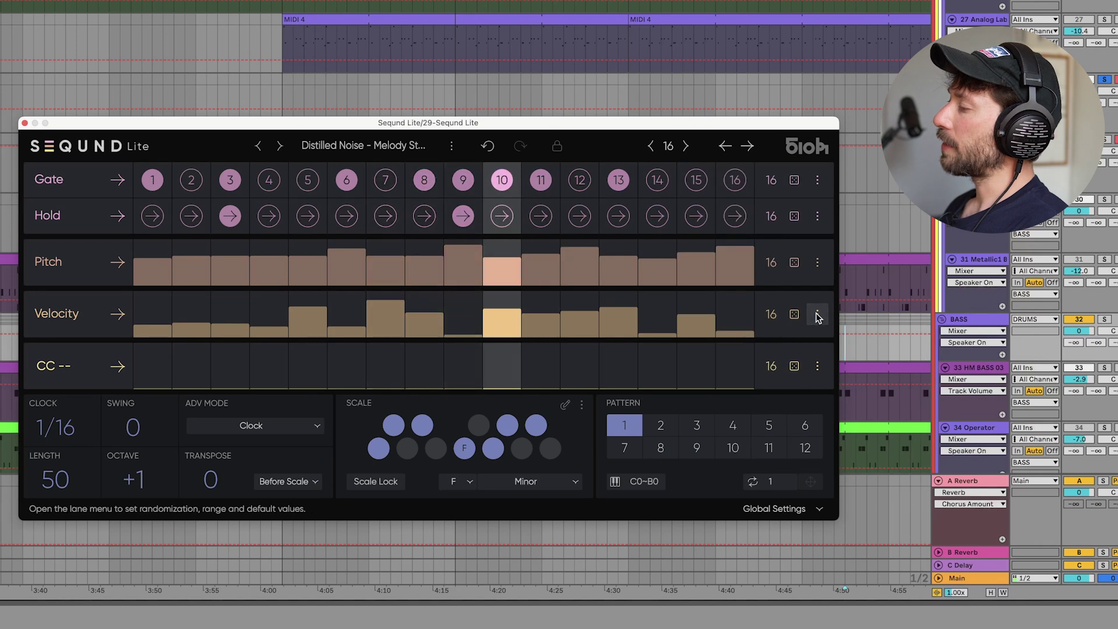
click(814, 321)
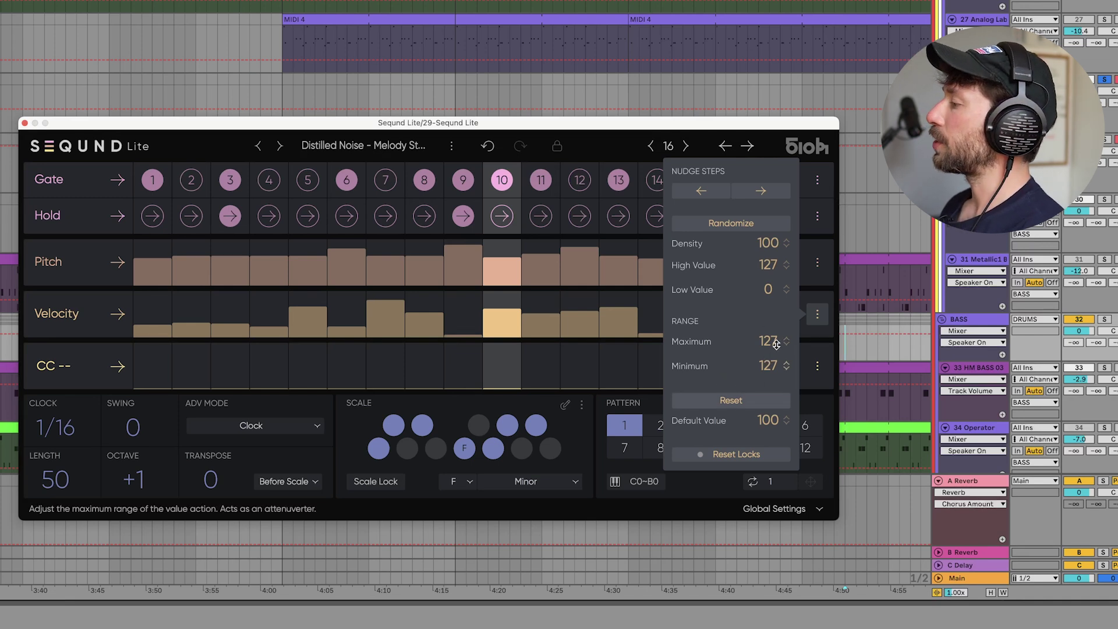
drag(760, 406, 760, 443)
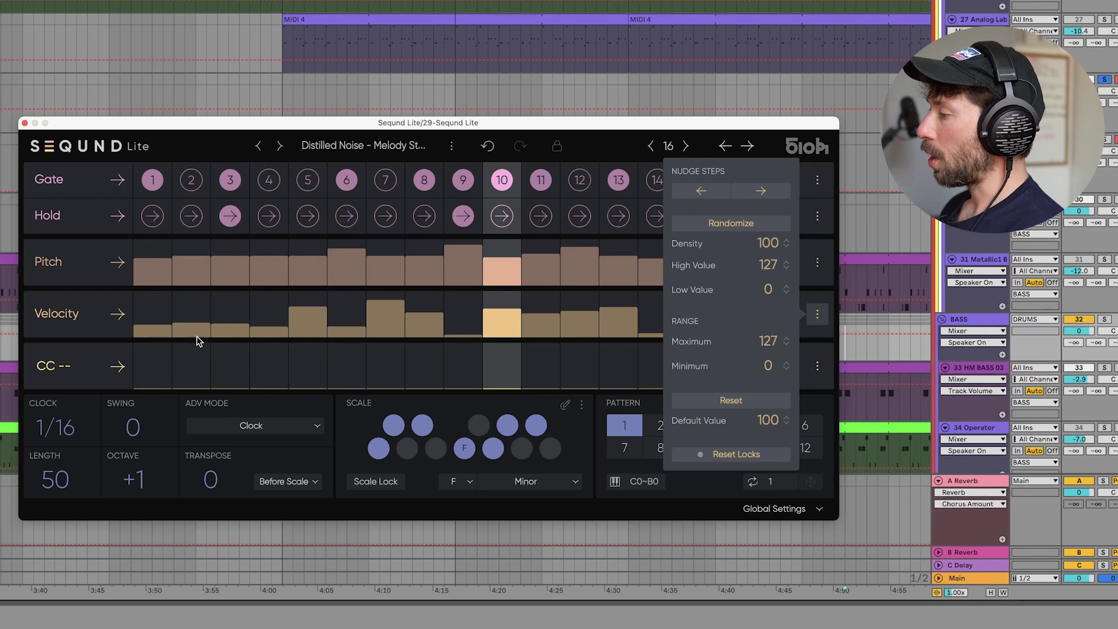
drag(770, 358, 771, 296)
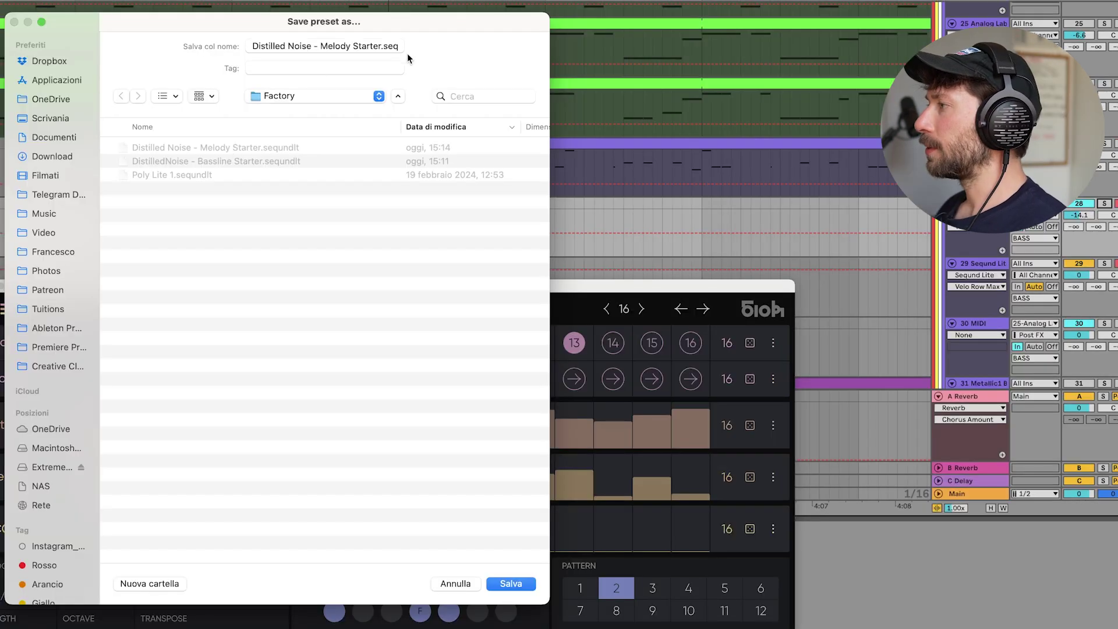
Step: Save the sequence as a preset named "Distilled Noise - Melody 1" and start playback
drag(358, 47, 535, 48)
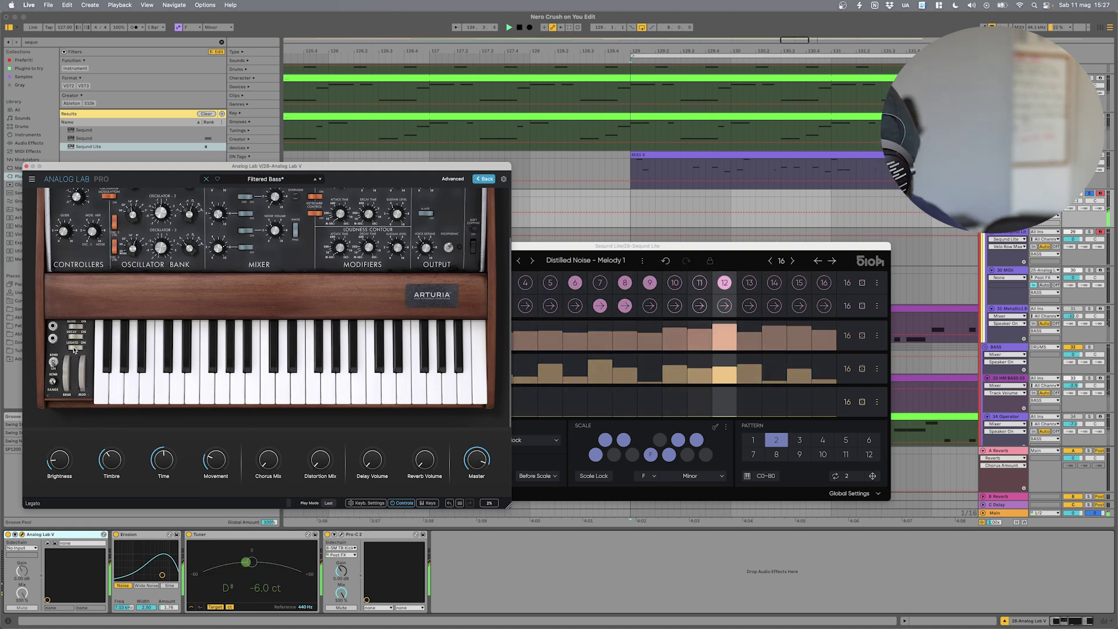
key(space)
scroll(305, 294, up, 3)
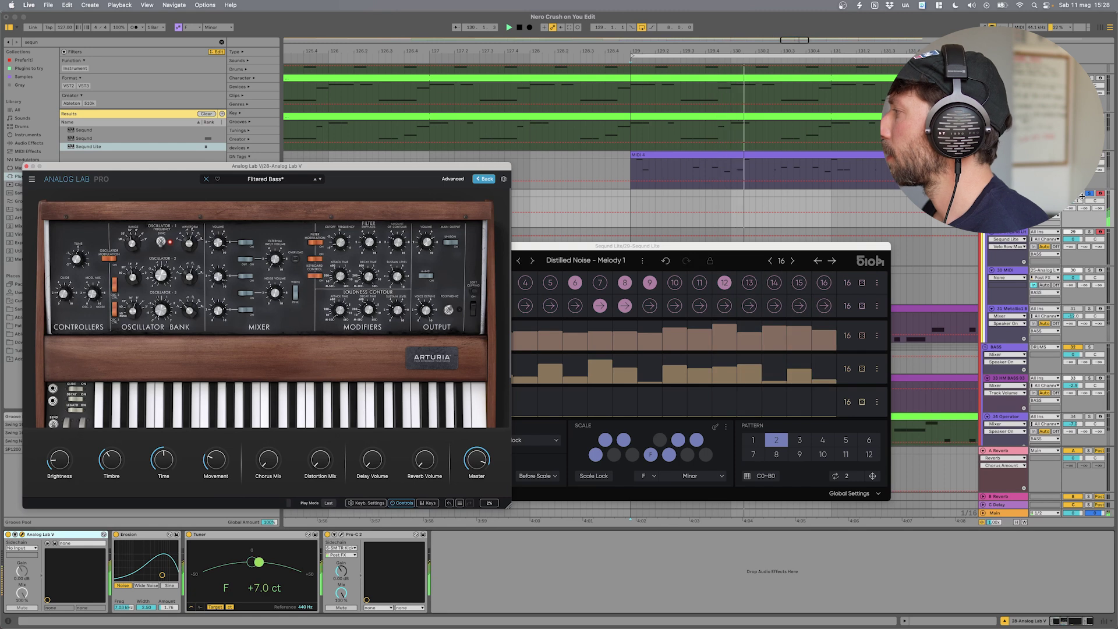
Step: Set the Pitch lane's step 9 to C3 and raise the Glide amount of the Filtered Bass sound in Analog Lab
click(653, 330)
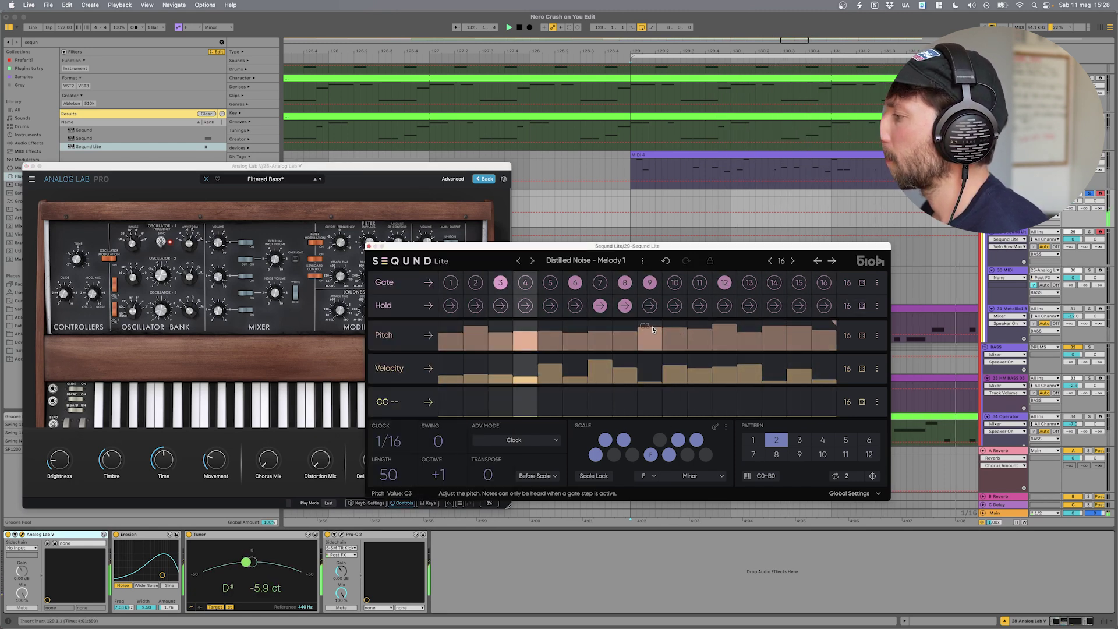
click(64, 293)
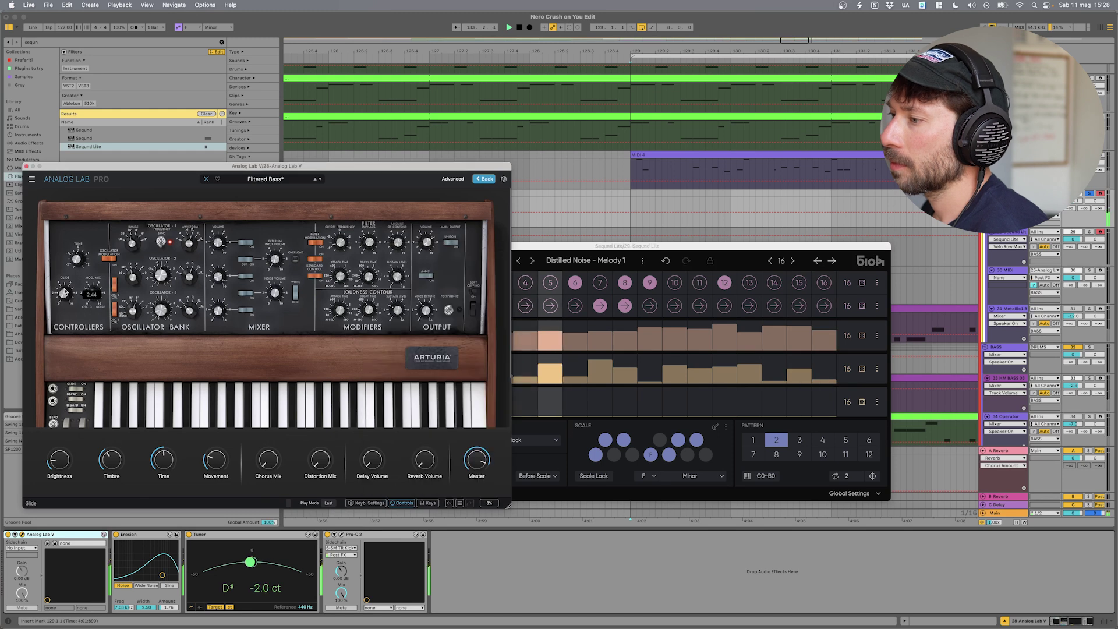
drag(64, 293, 64, 282)
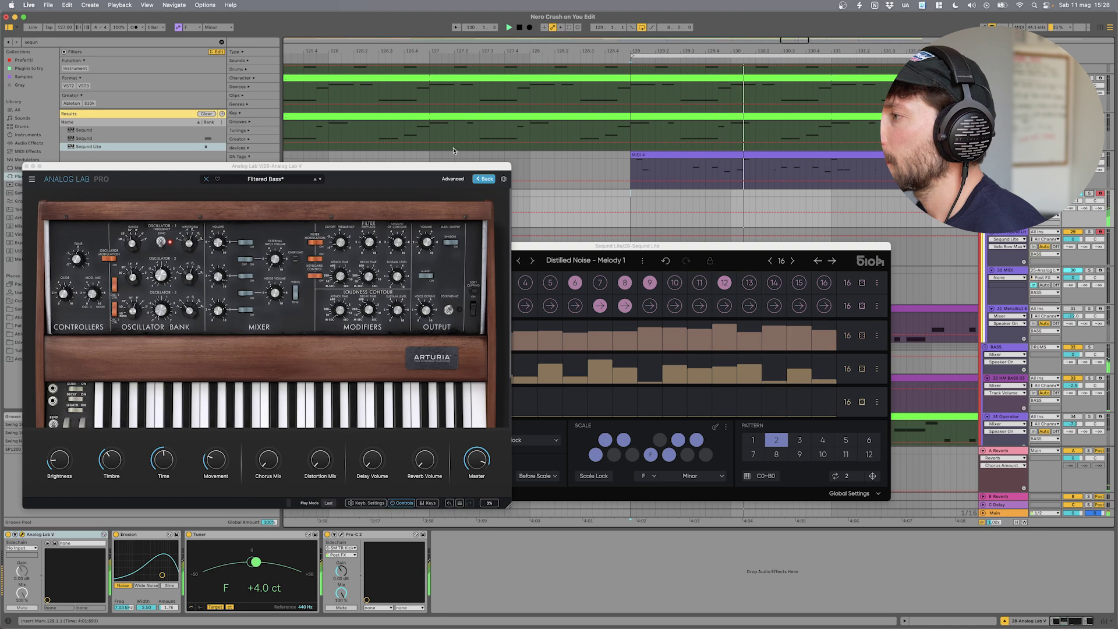
Step: Close the Analog Lab window, then lower the sequence's octave to -1 and reposition the sequencer window
click(27, 166)
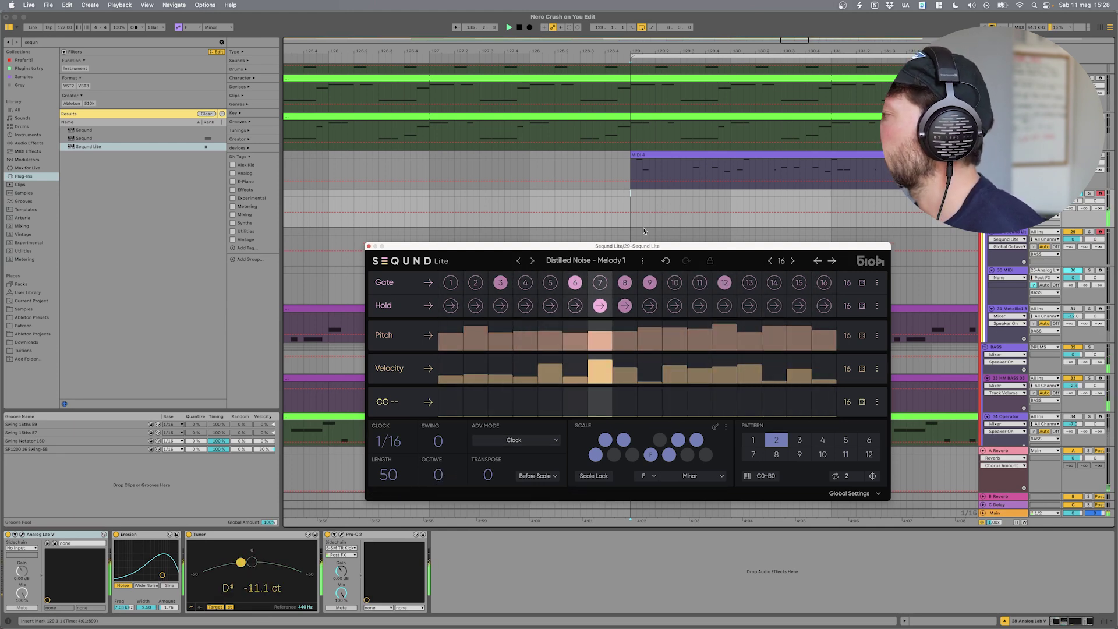
drag(635, 245, 610, 184)
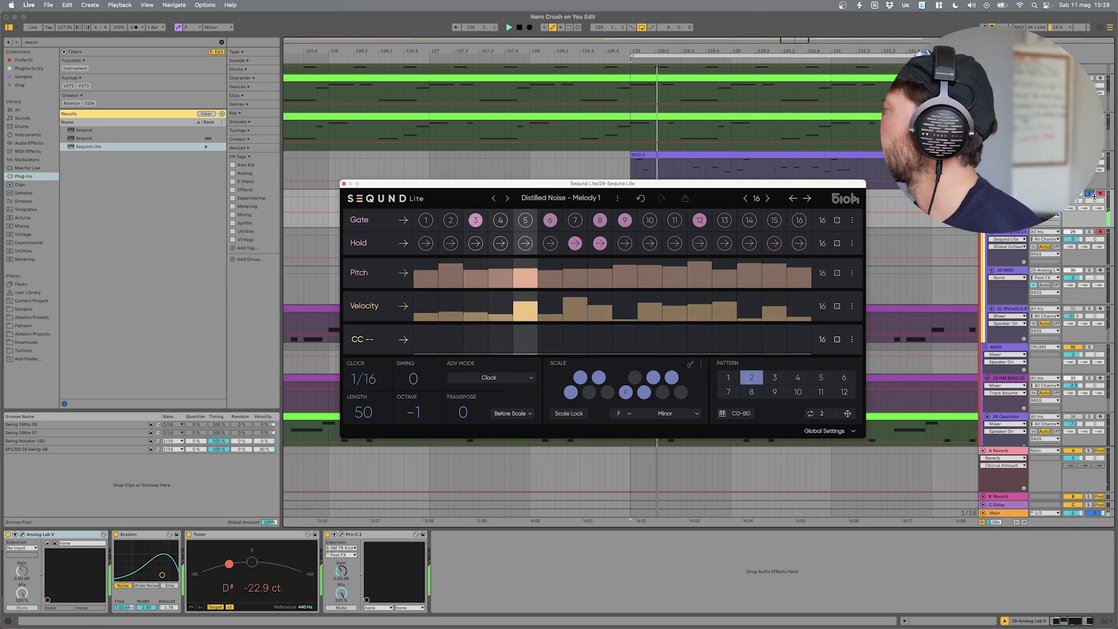
click(638, 134)
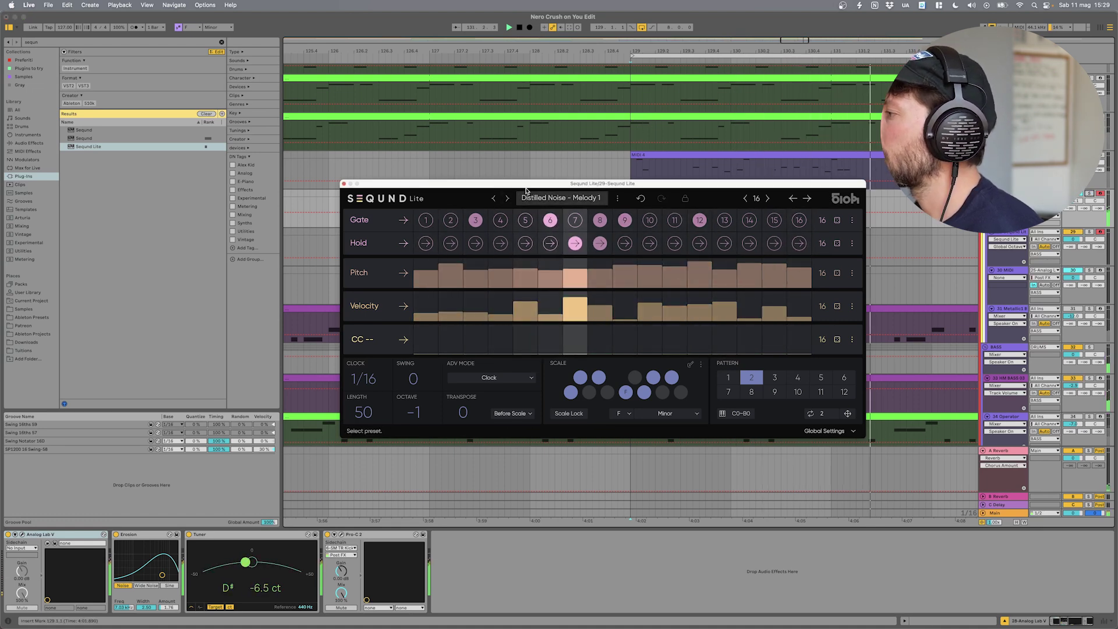
click(548, 185)
drag(548, 185, 596, 285)
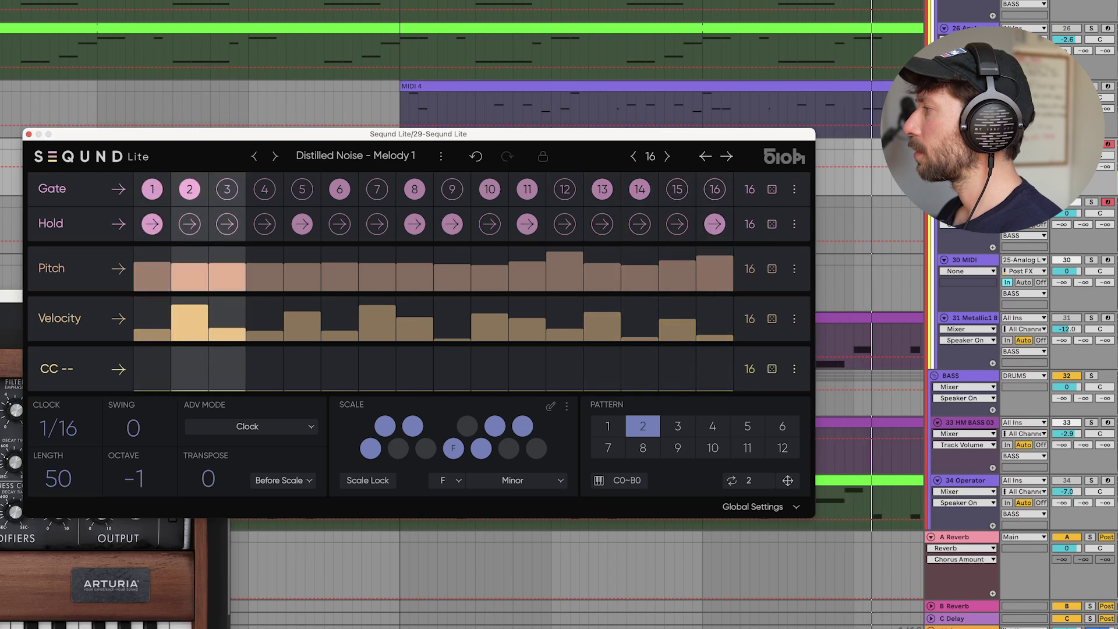
Step: Raise the sequence's octave to 0 and deactivate Gate step 14 and Hold step 11
click(522, 129)
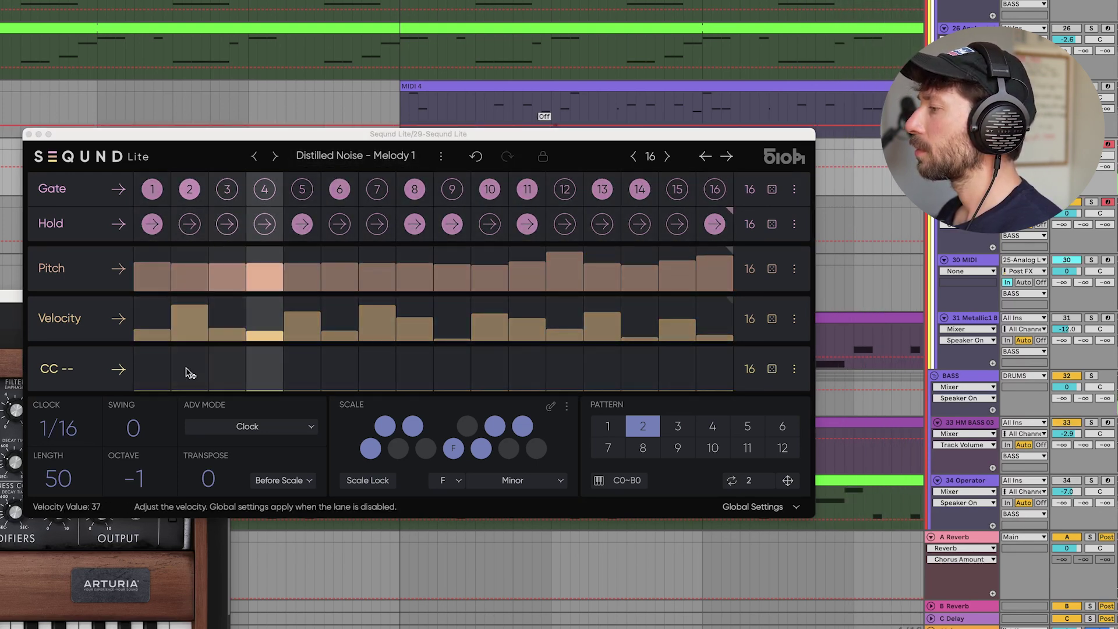
click(165, 474)
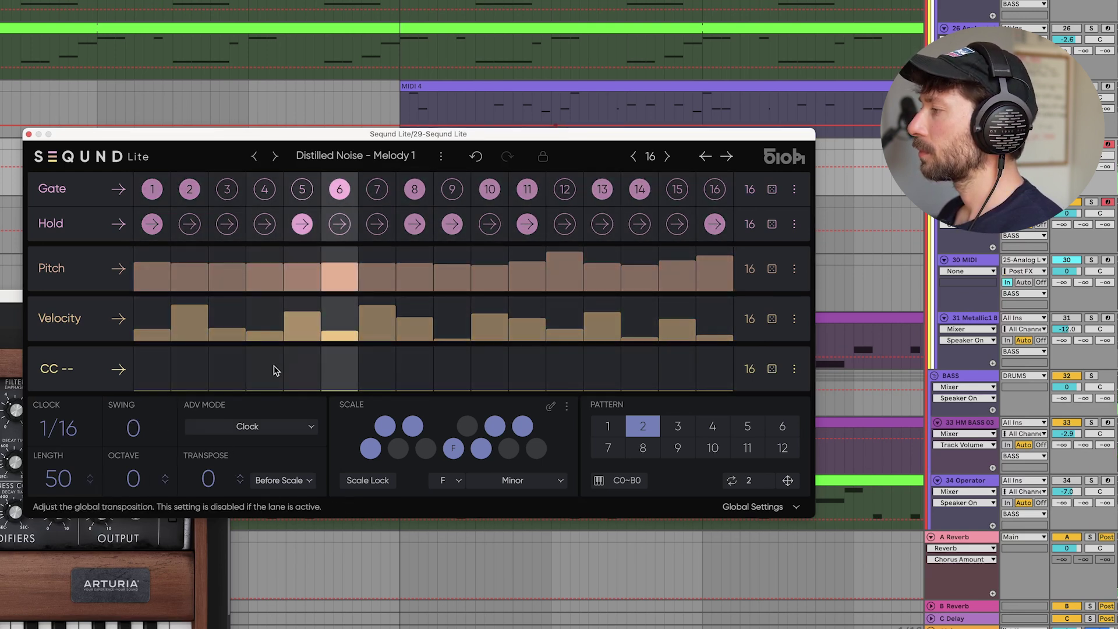
click(602, 190)
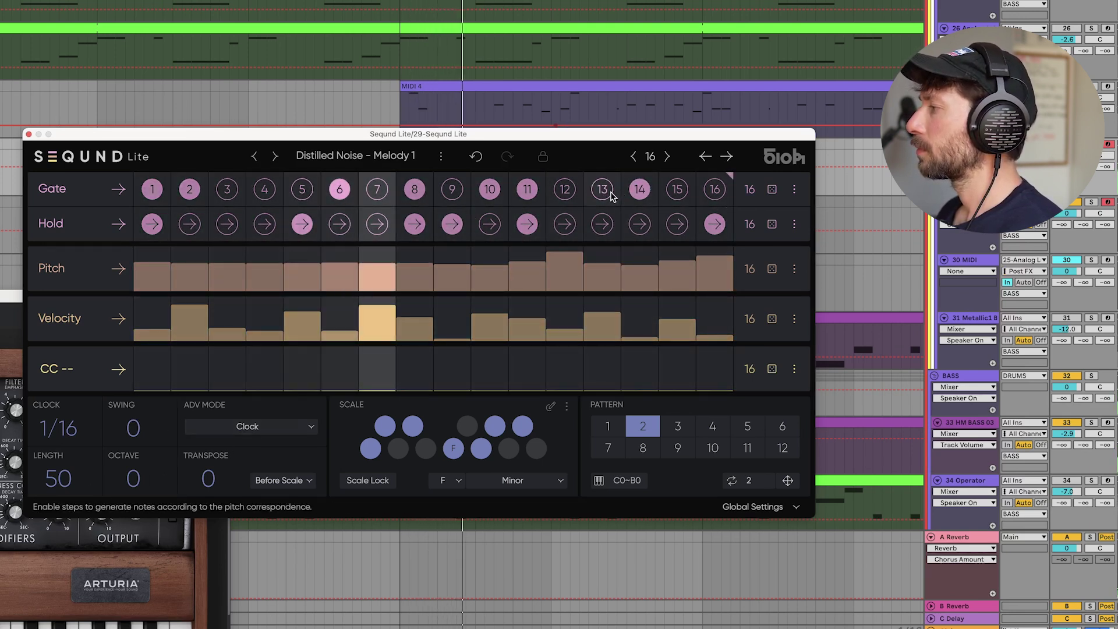
click(636, 194)
click(602, 189)
click(527, 224)
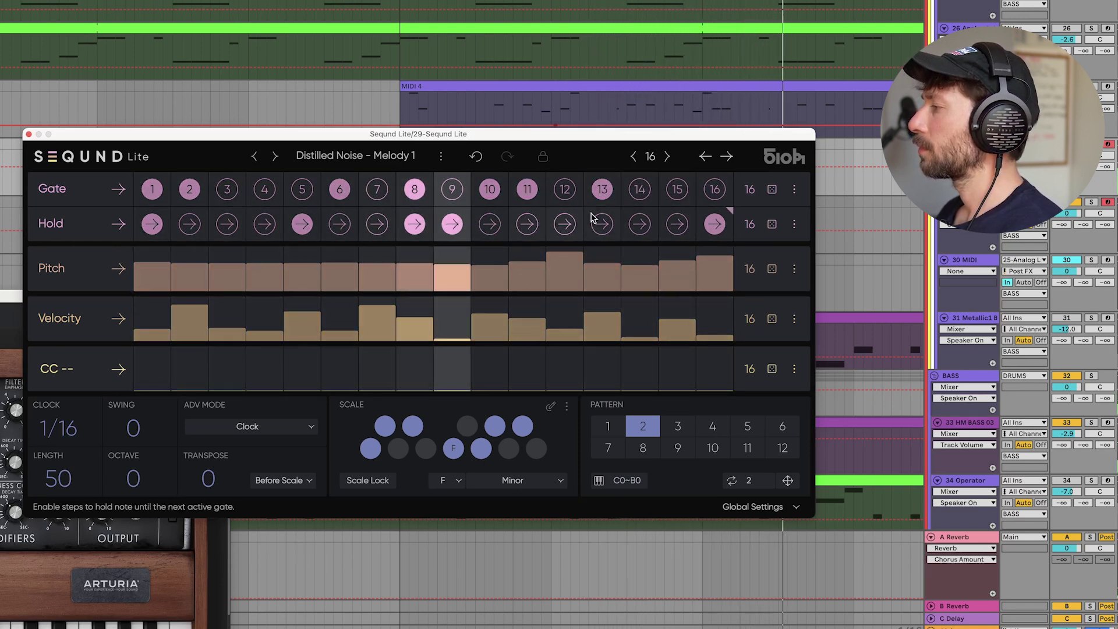
Step: Set the pitch of step 13 to D#2 and activate Gate step 15
click(600, 269)
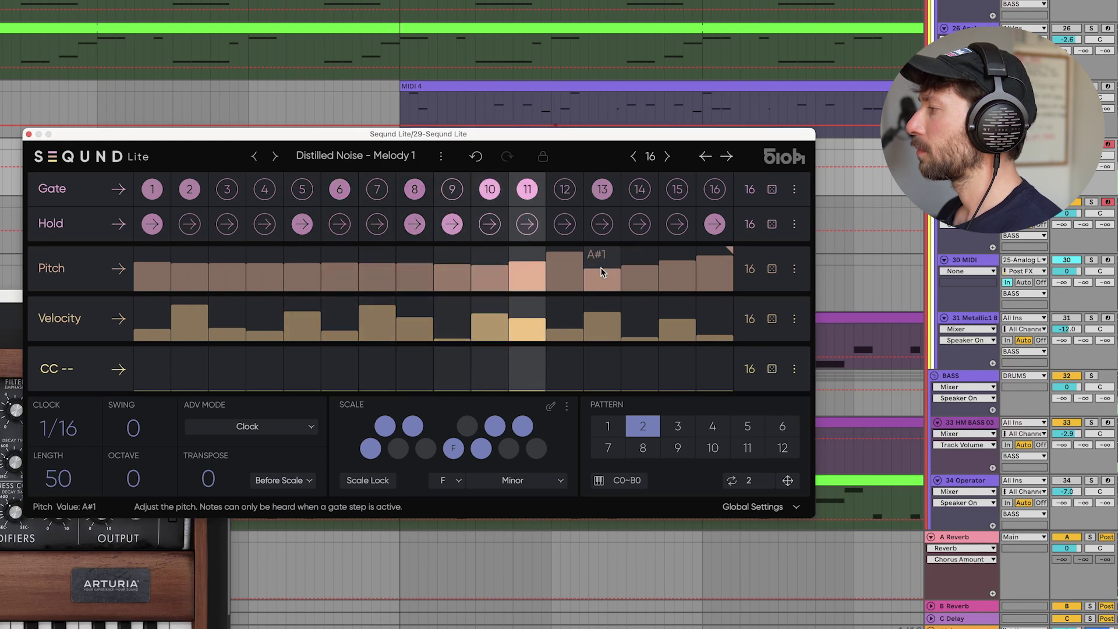
click(602, 265)
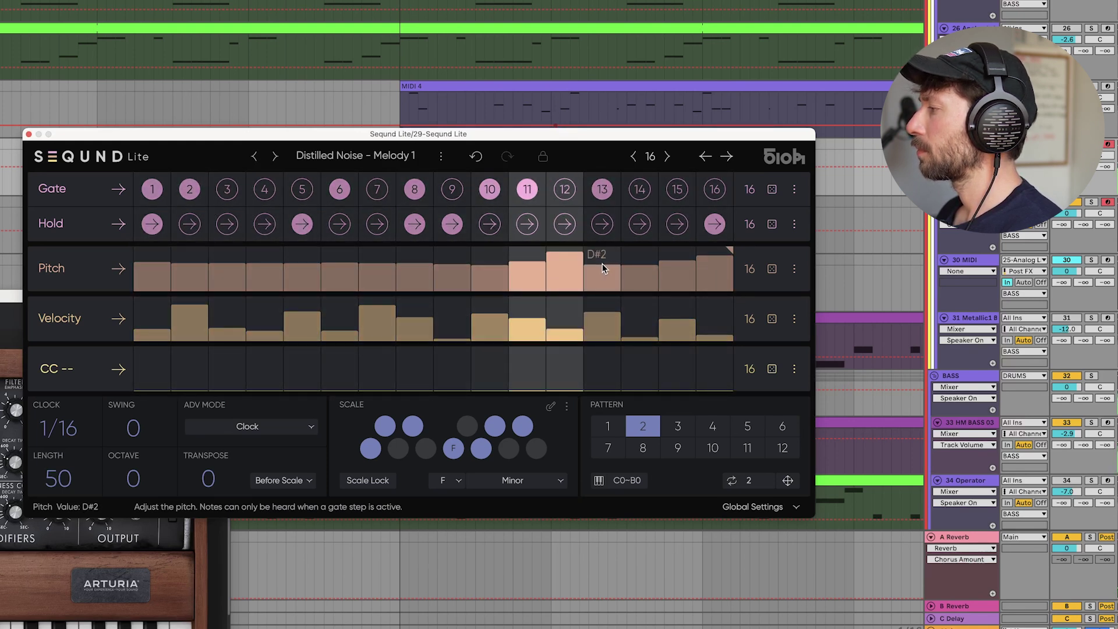
click(676, 190)
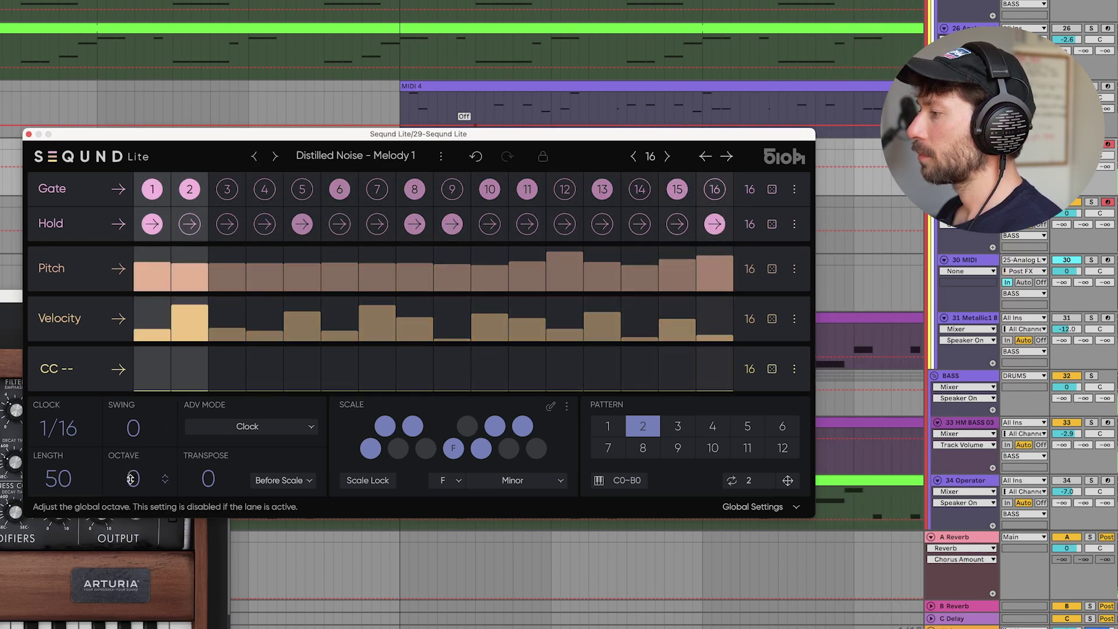
Step: Lower the sequence's octave to -1 and adjust the pitch of step 15 level with step 14
drag(131, 479, 132, 490)
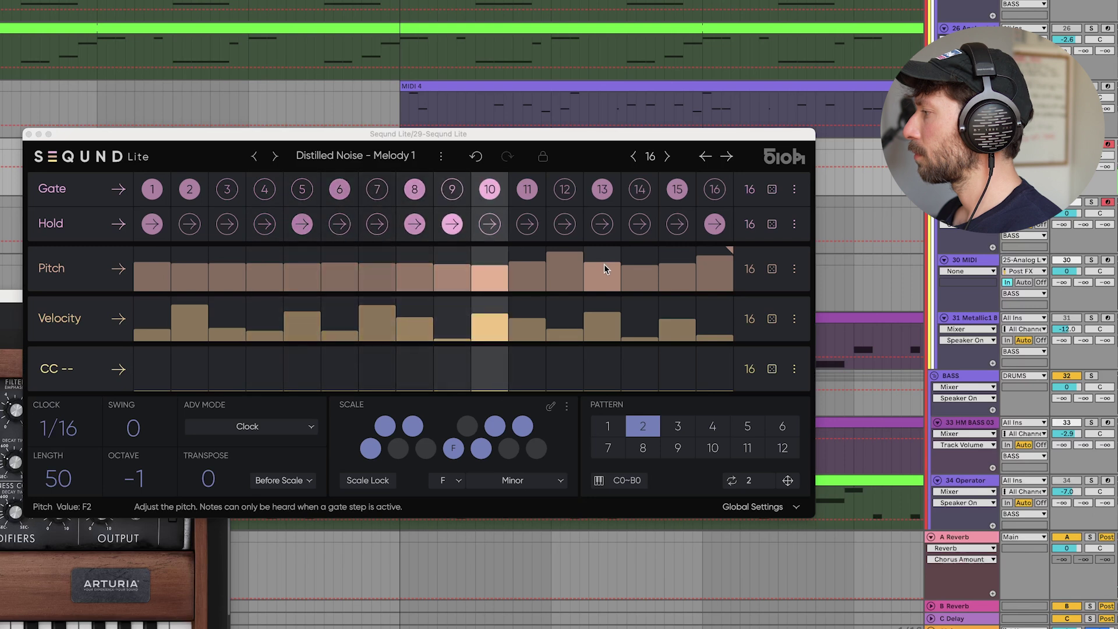
click(682, 275)
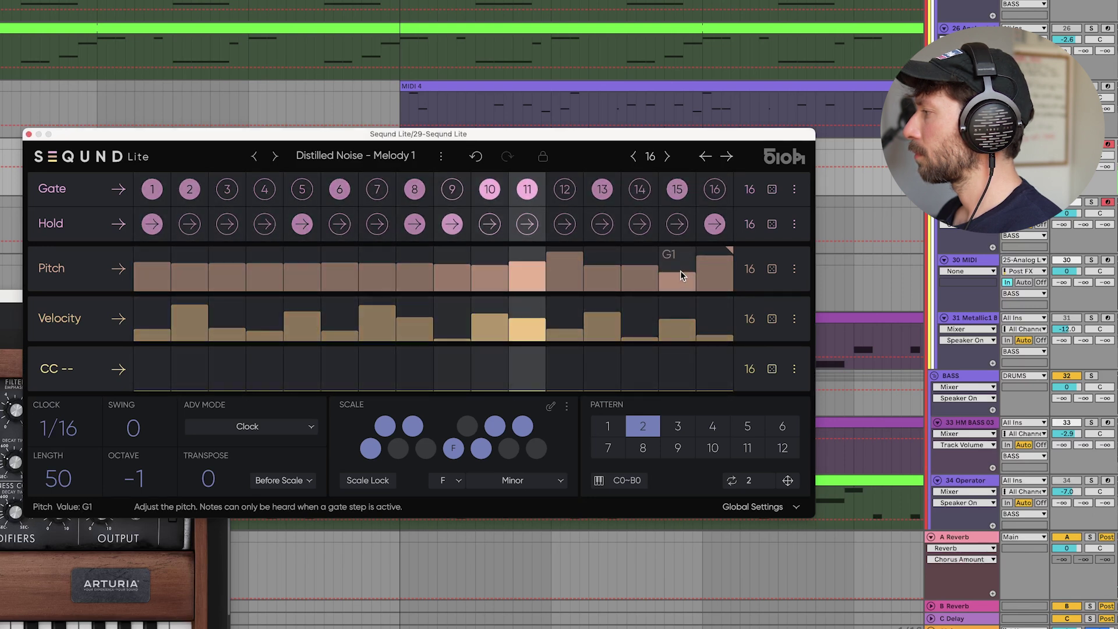
click(683, 264)
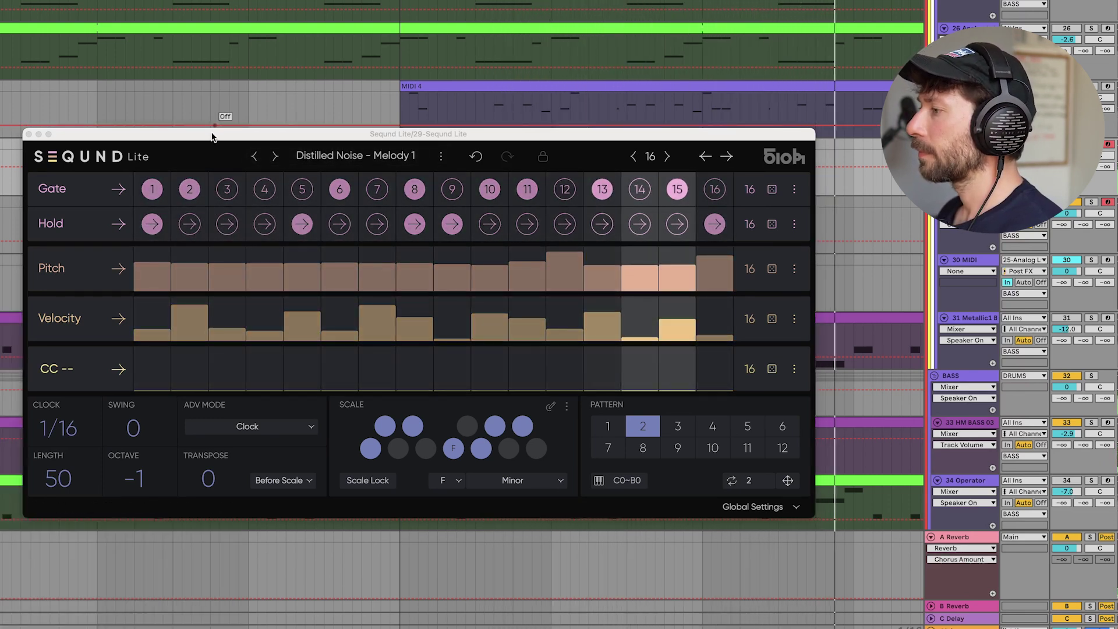
drag(212, 137, 203, 108)
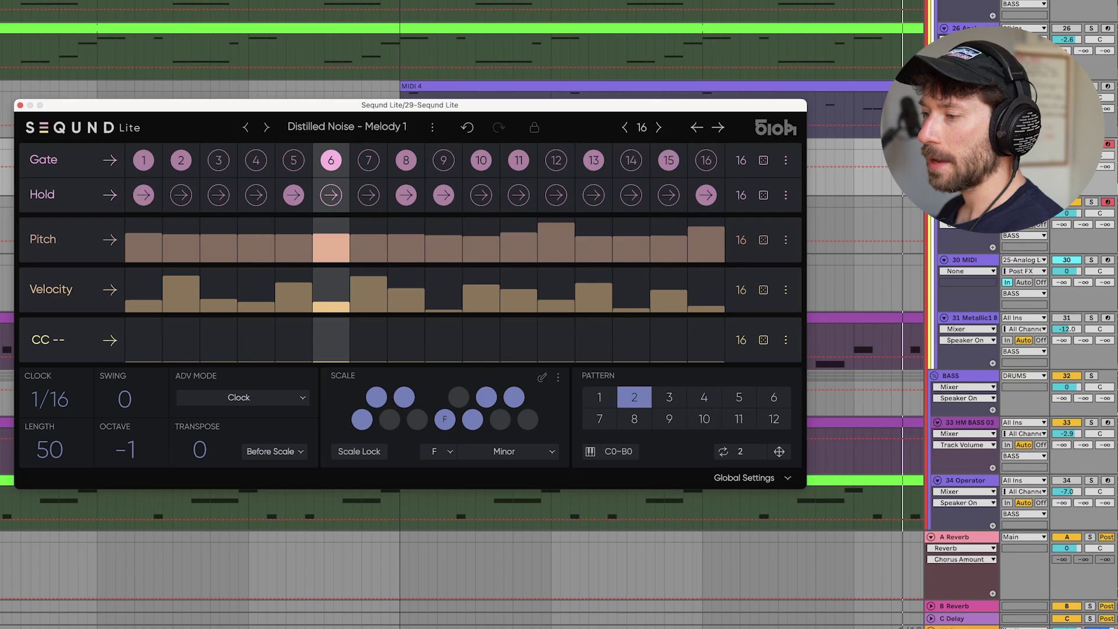